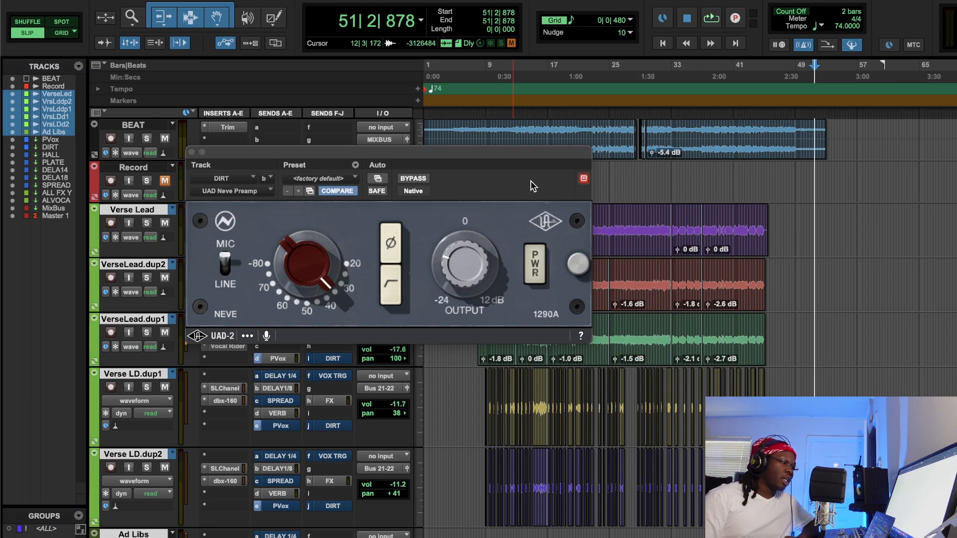
Switch to the browser and view the Triad A-12J transformer listing and the image results for the inside of the Neve 1073LB
drag(472, 155, 604, 160)
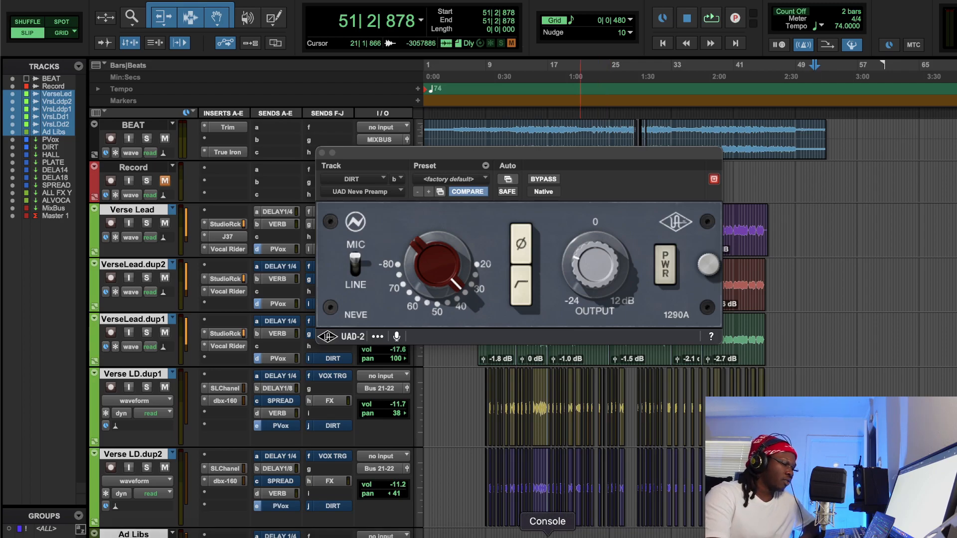
click(415, 533)
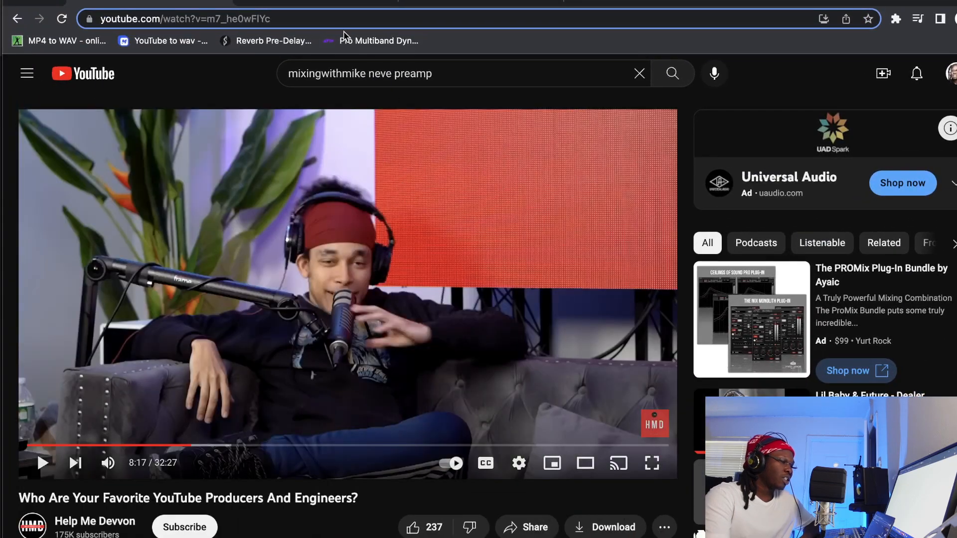
click(352, 3)
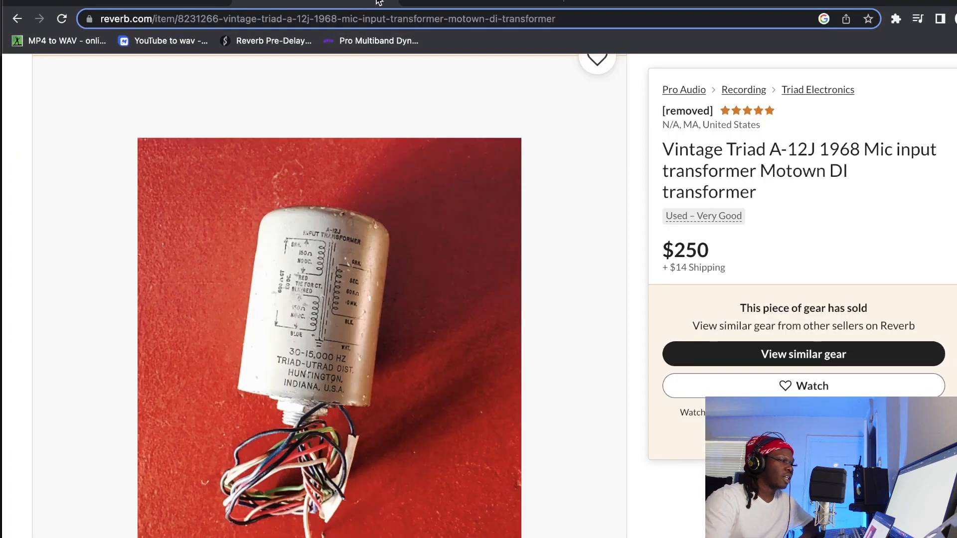
click(442, 5)
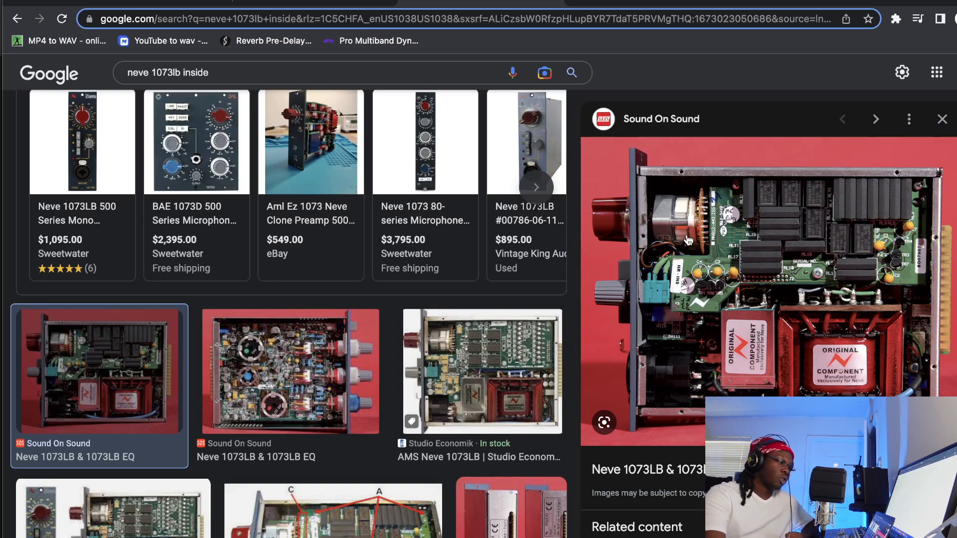
Switch to Console, open the Neve Preamp on ANALOG 1, and move its window clear of the channel's inserts
click(571, 532)
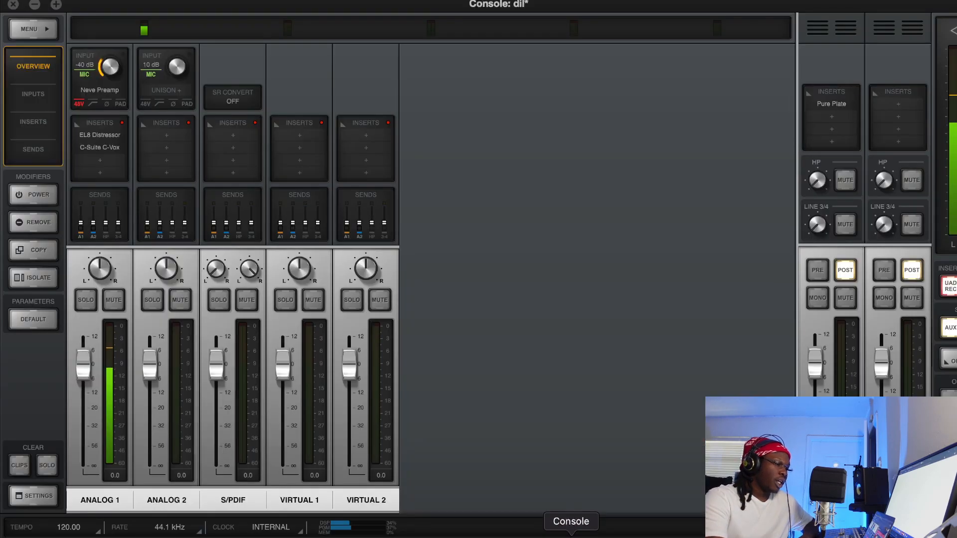
click(93, 91)
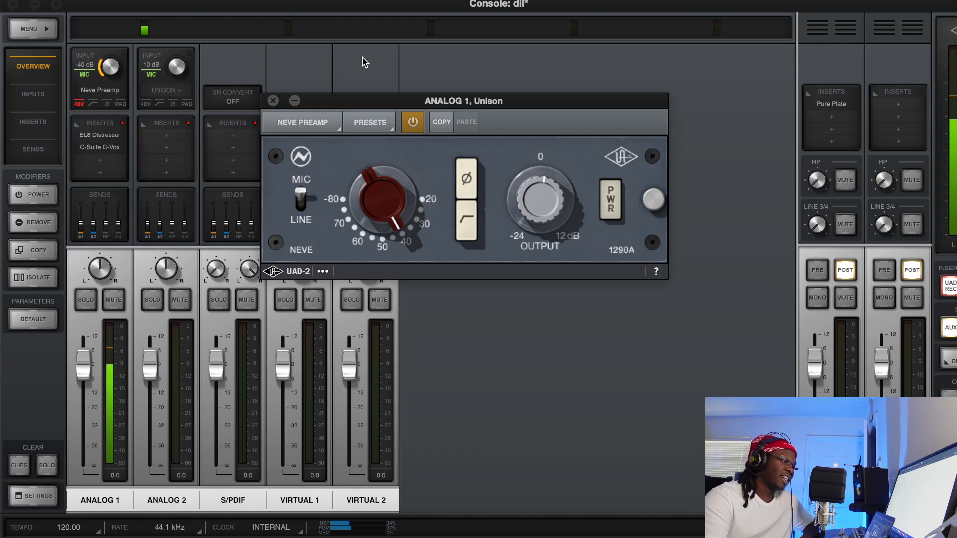
drag(378, 102, 438, 51)
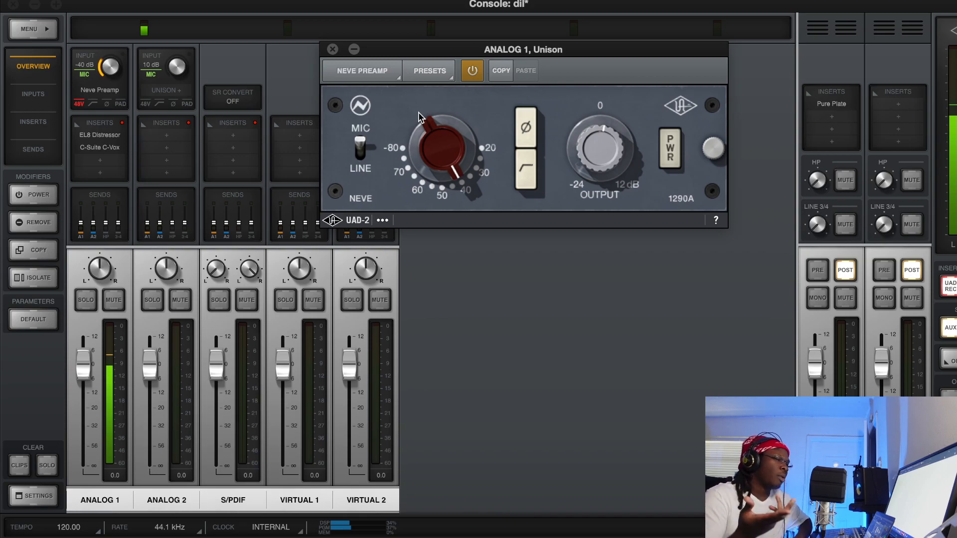
drag(410, 51, 449, 48)
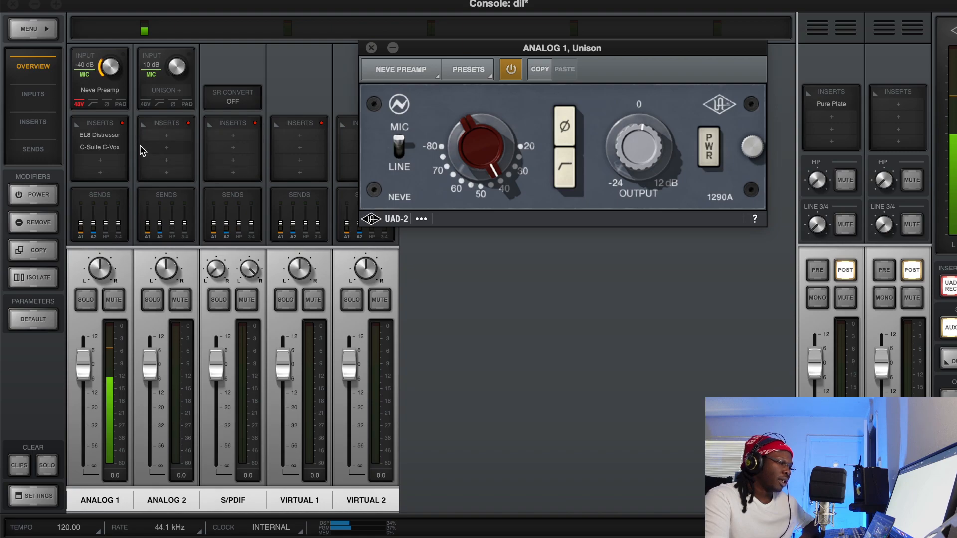
Open the EL8 Distressor insert on ANALOG 1 and arrange its window below the Neve Preamp so both are visible
click(115, 136)
drag(519, 67, 397, 234)
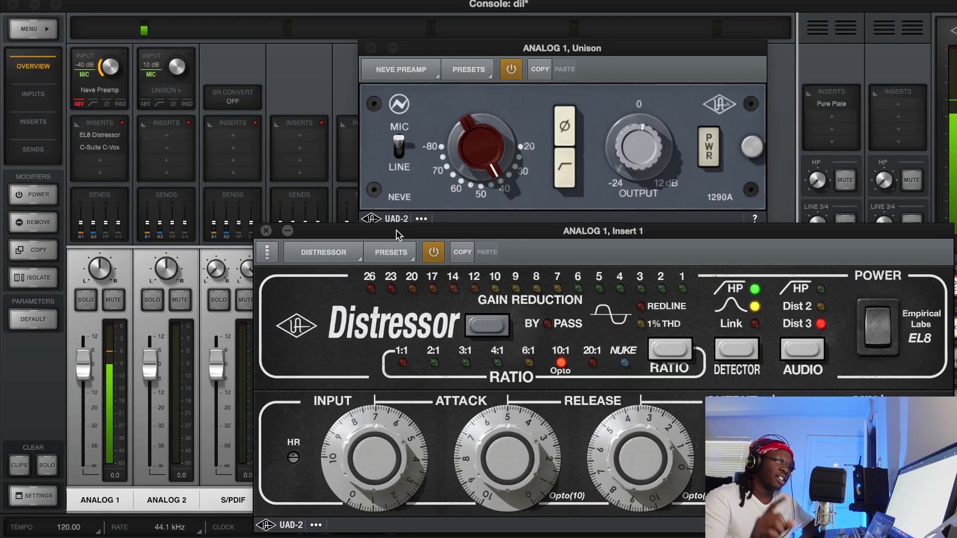
drag(511, 47, 488, 44)
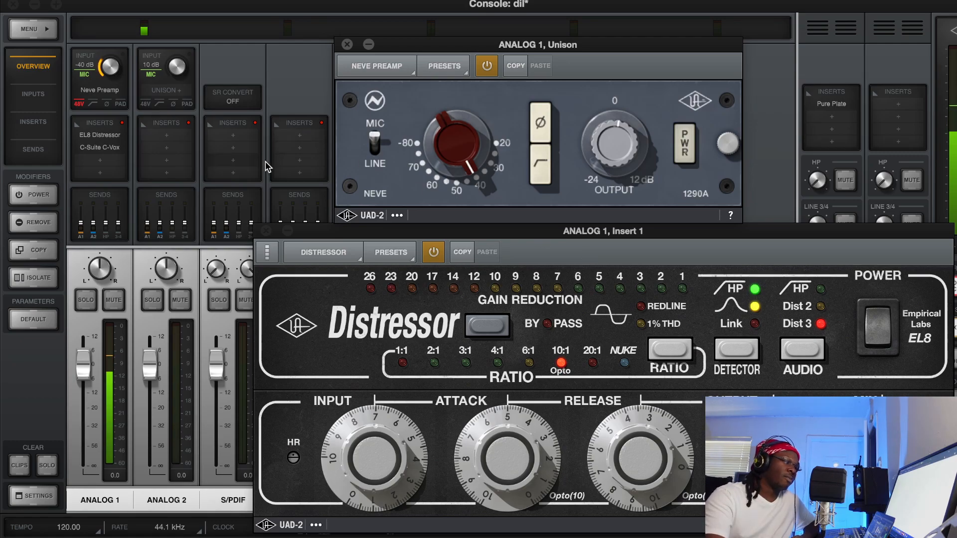
Close the Distressor and Neve Preamp windows, then return to Pro Tools and close the DIRT track's preamp window
click(266, 232)
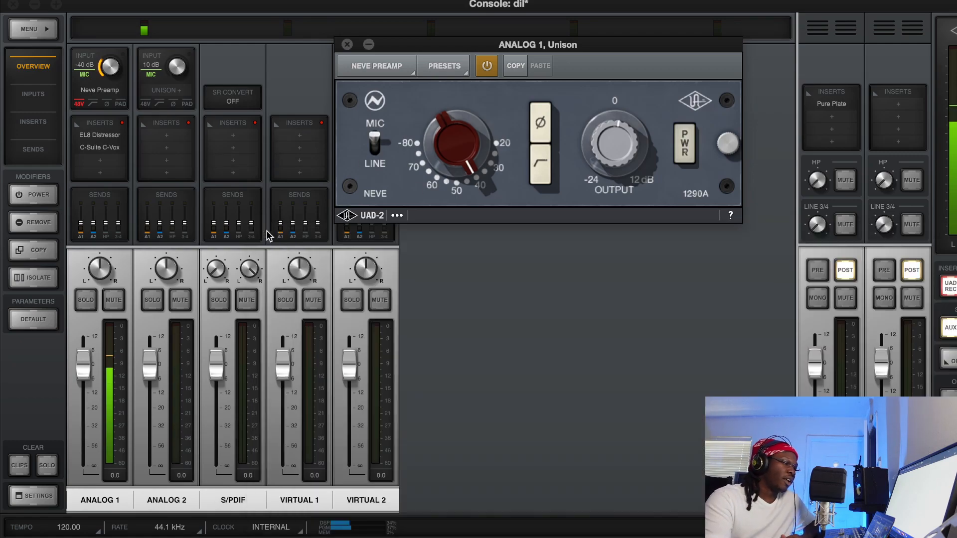
click(346, 44)
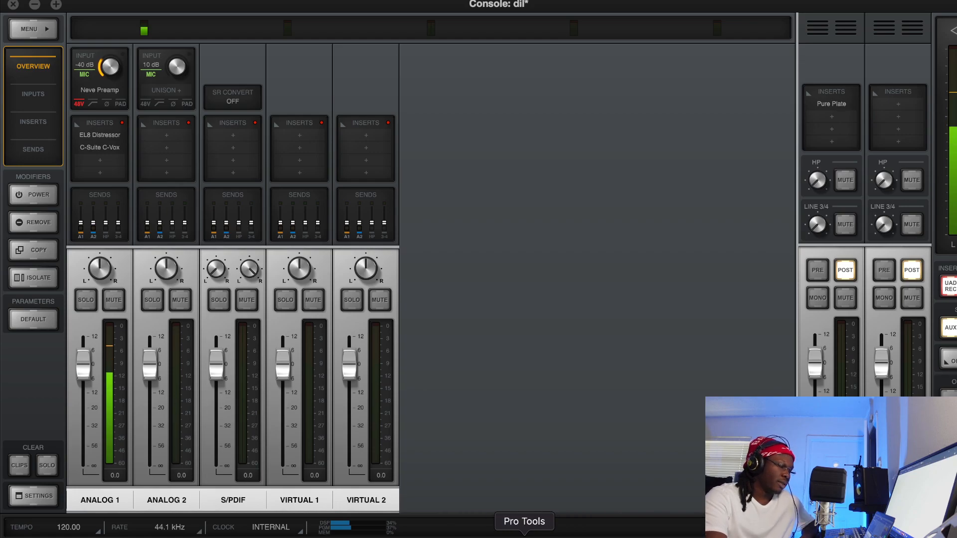
click(524, 533)
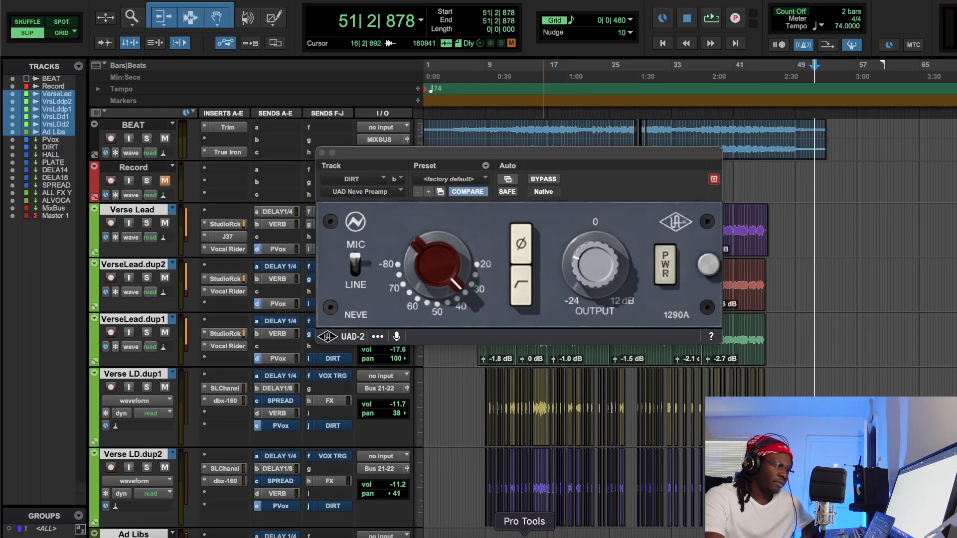
click(322, 153)
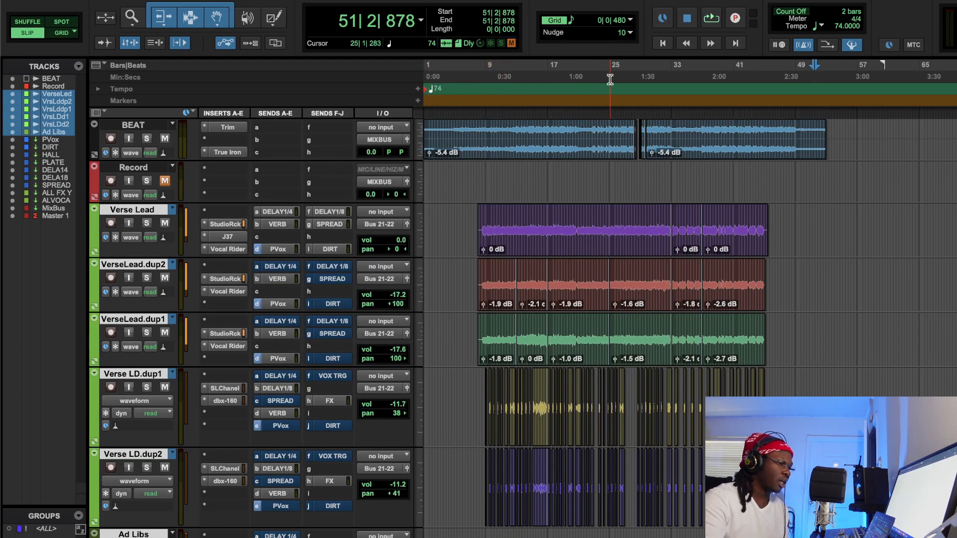
Play the mix from about bar 23 to hear the vocals over the beat, and stop playback around bar 32
click(597, 79)
click(711, 24)
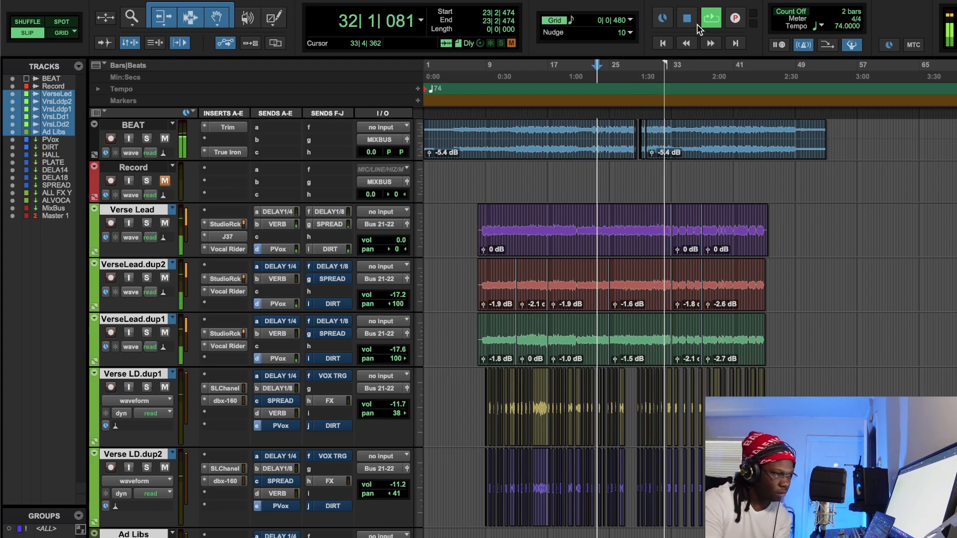
click(689, 20)
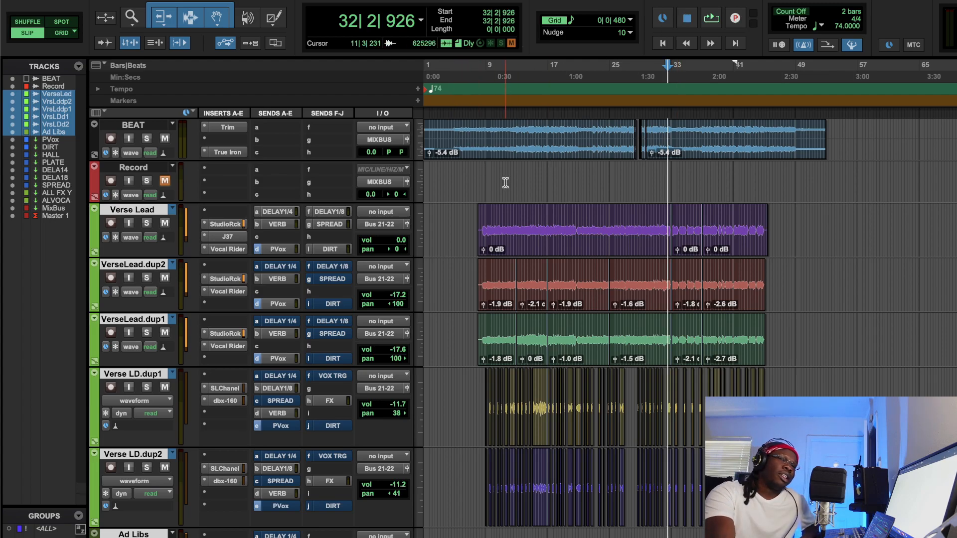
Open True Iron on the BEAT track, examine its strength and voicing controls, and close it
click(225, 153)
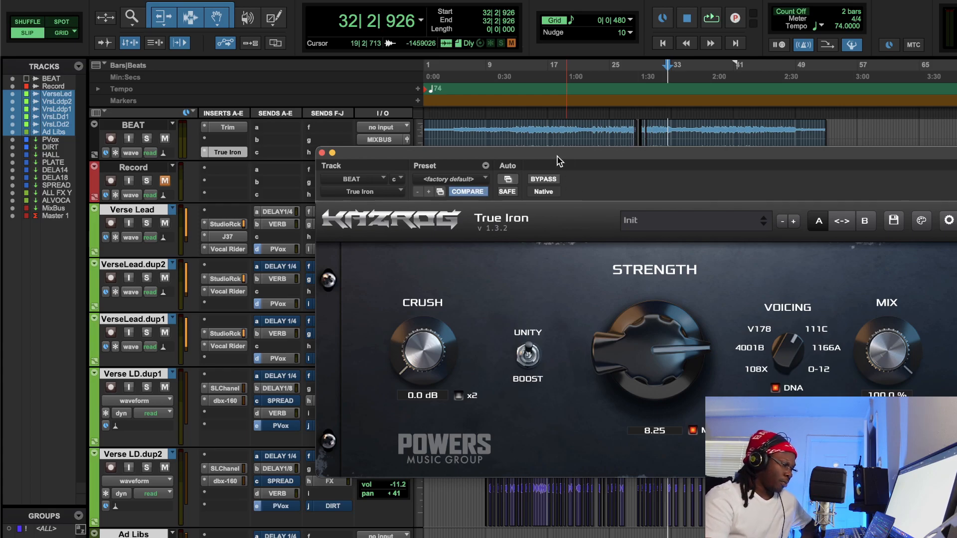
drag(555, 156, 444, 122)
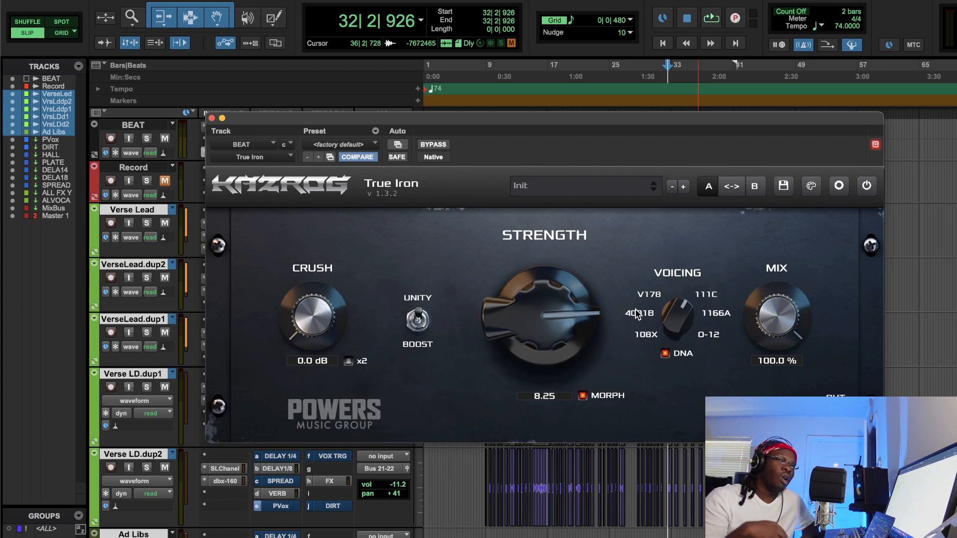
mouse_move(637, 314)
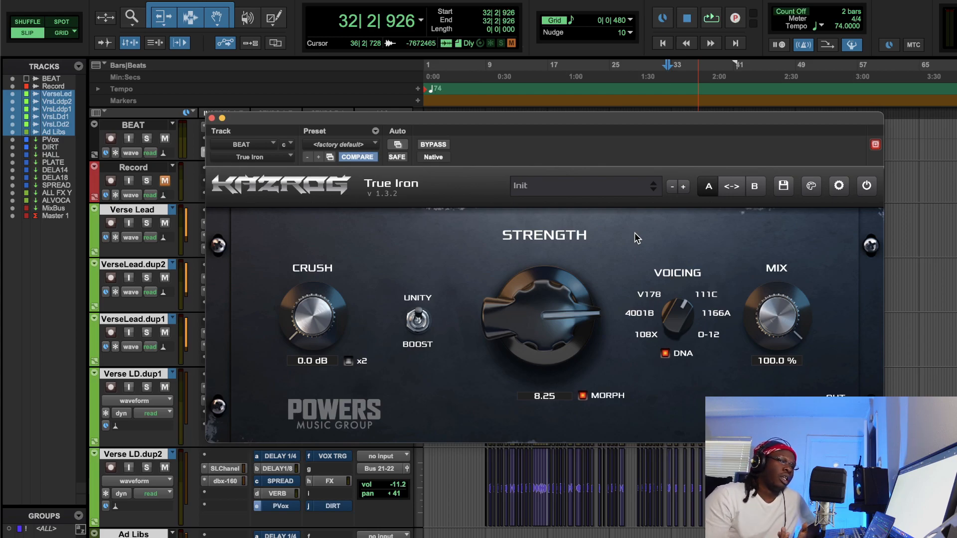
click(212, 118)
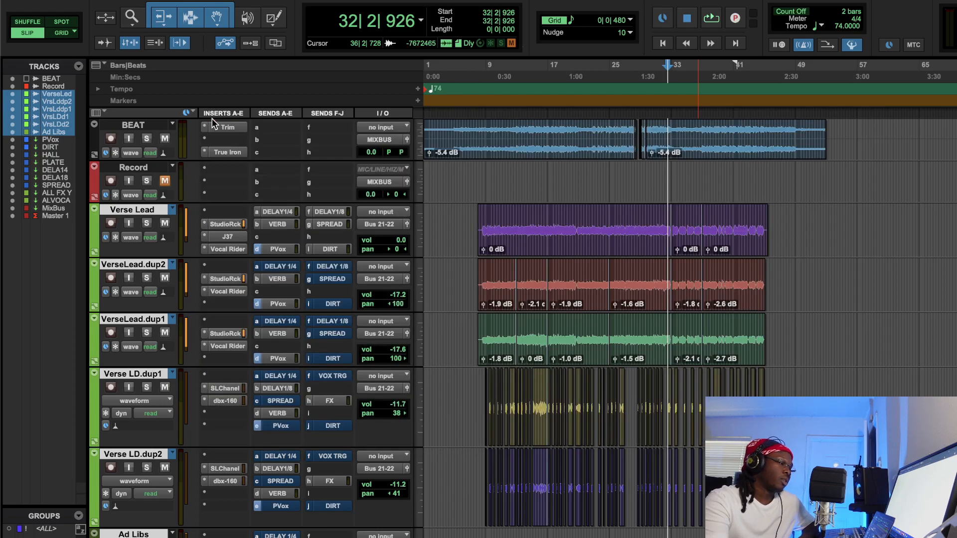
Open the UAD Neve Preamp on the DIRT track and place its window below the Verse Lead clips
scroll(237, 249, down, 8)
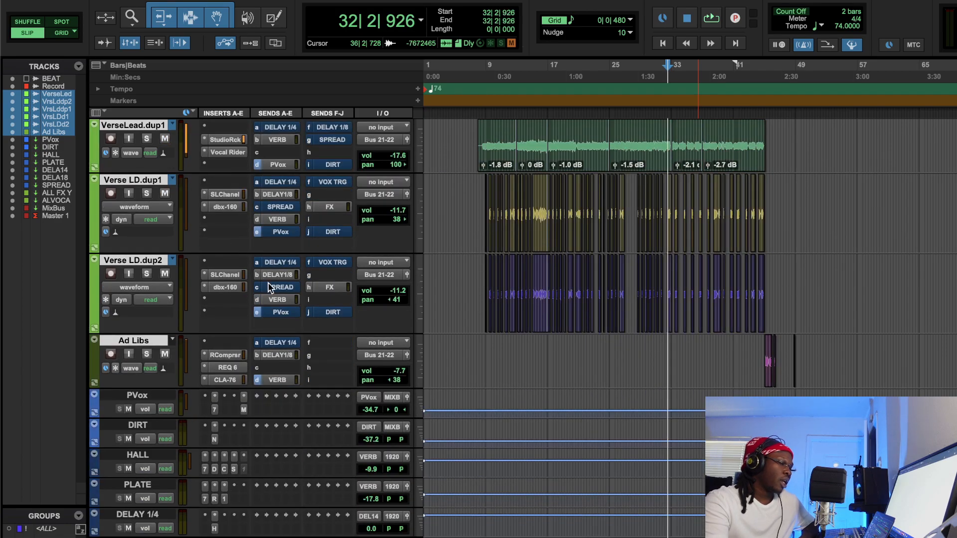
scroll(280, 295, up, 2)
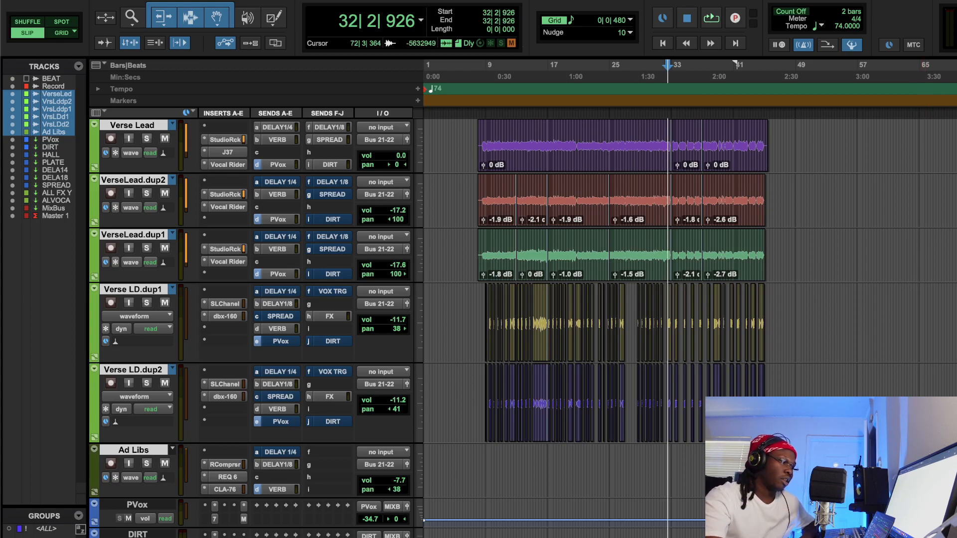
scroll(912, 279, up, 3)
scroll(549, 300, up, 2)
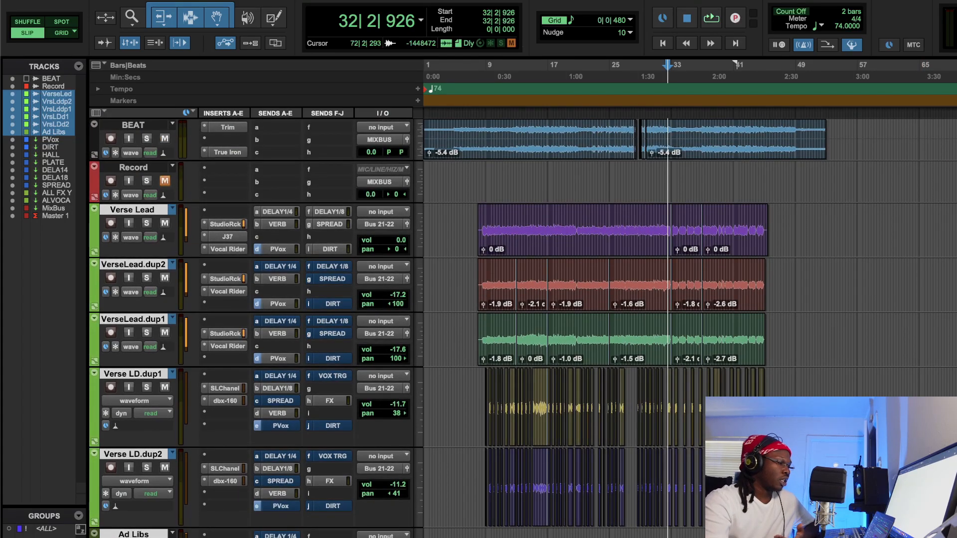
scroll(549, 300, down, 8)
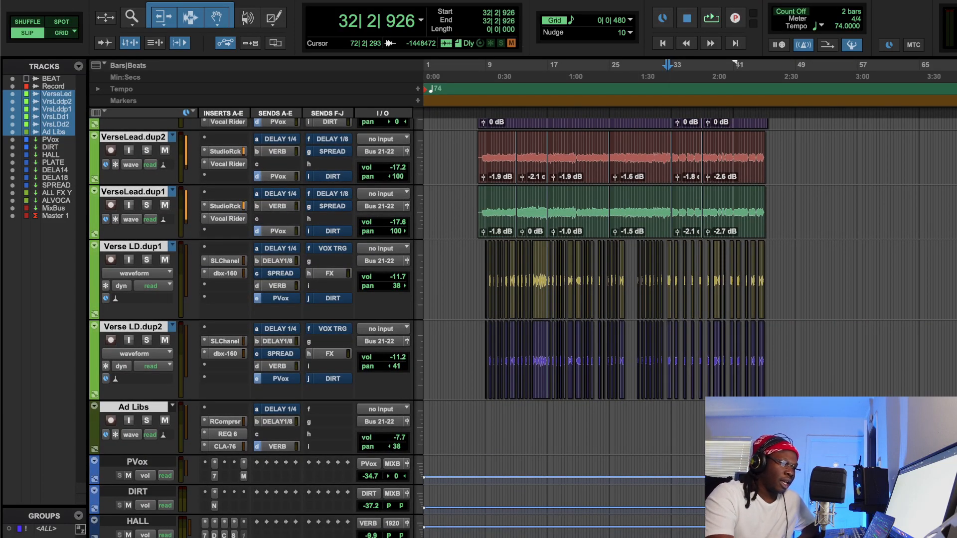
scroll(766, 280, down, 5)
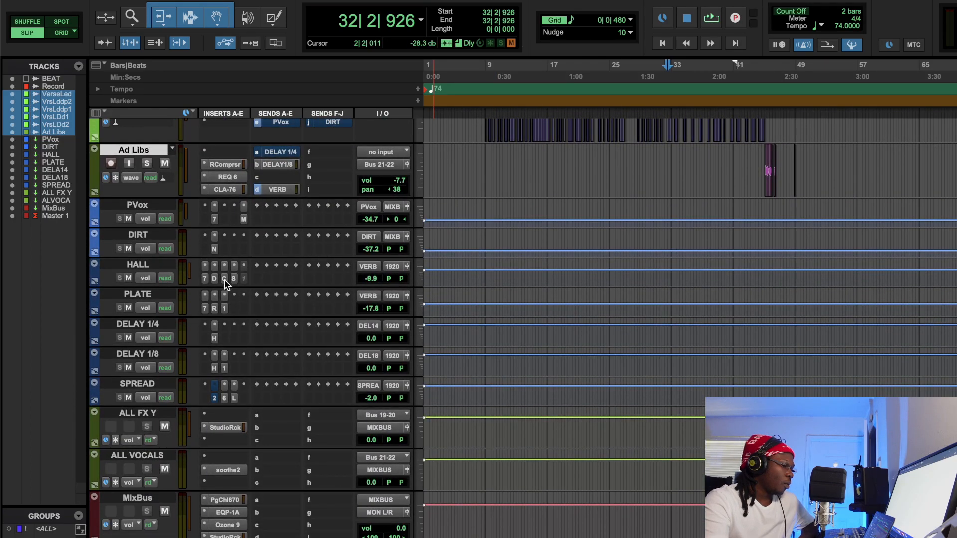
click(215, 248)
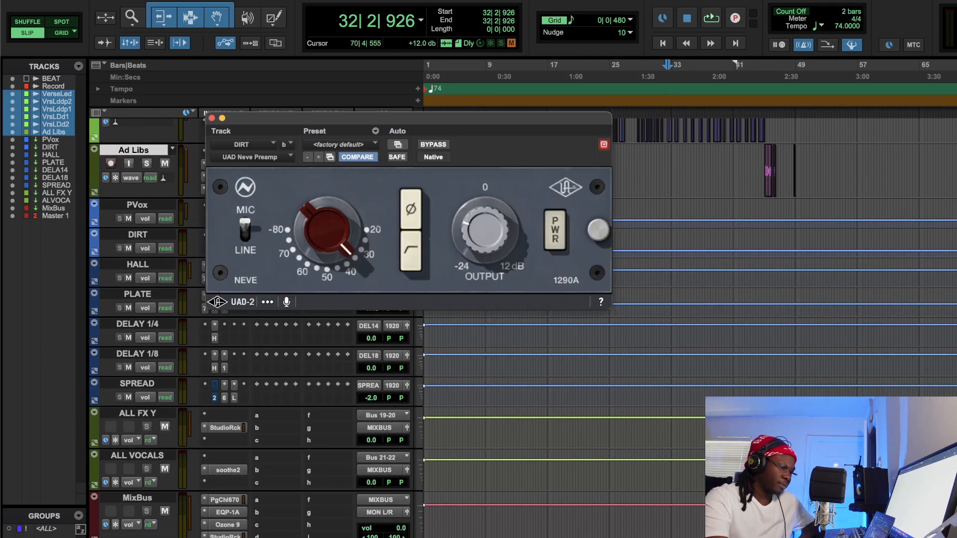
scroll(670, 162, up, 8)
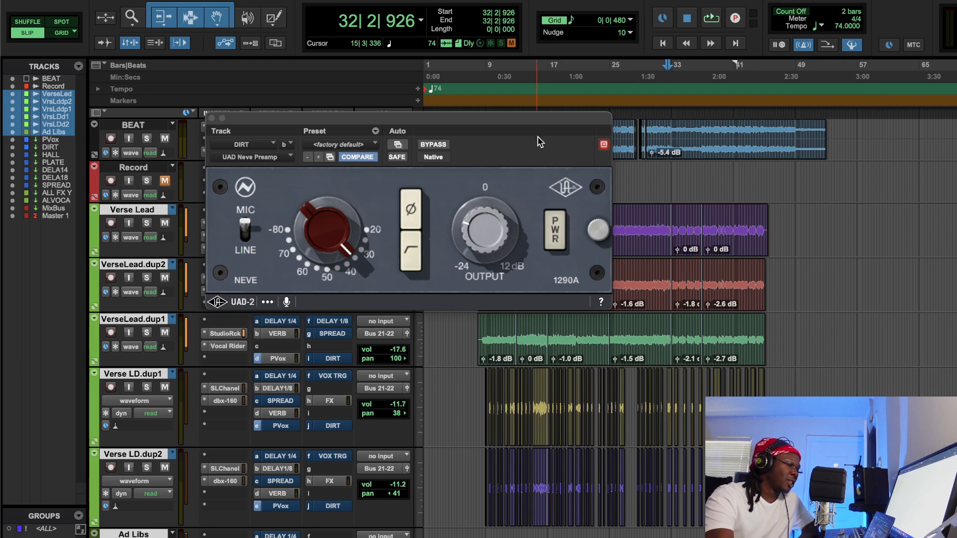
drag(537, 120, 779, 213)
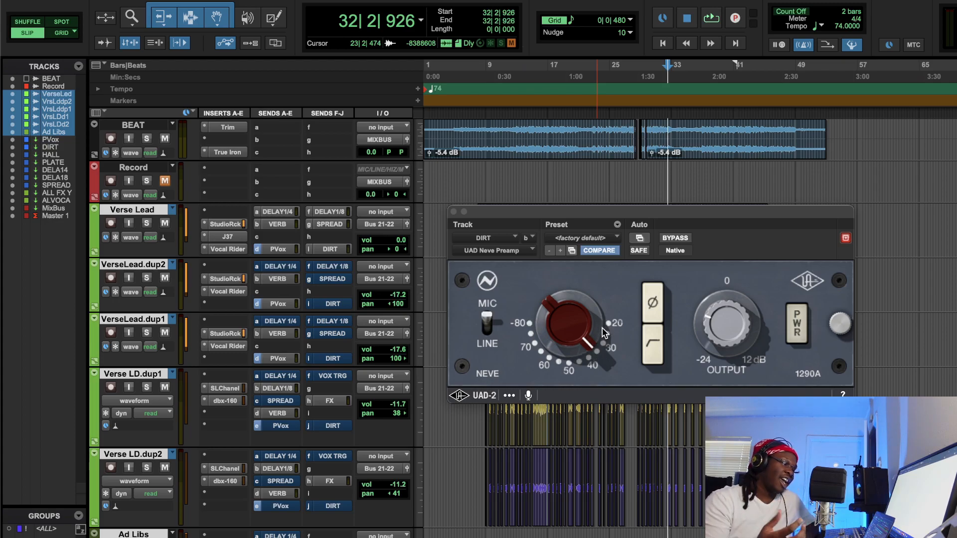
drag(610, 209, 577, 282)
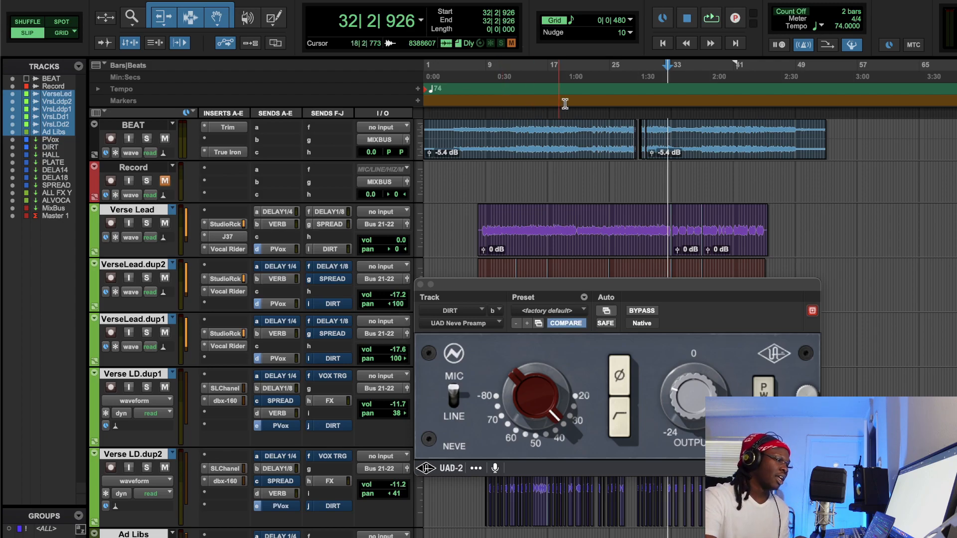
Play the mix from about bar 23 and compare the DIRT track's Neve Preamp bypassed and active, leaving it active
click(601, 114)
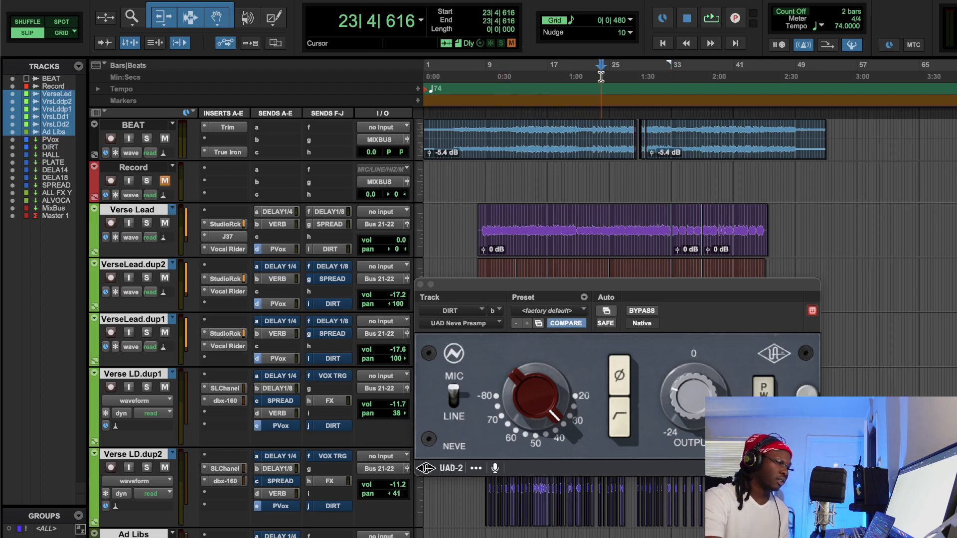
key(space)
click(643, 311)
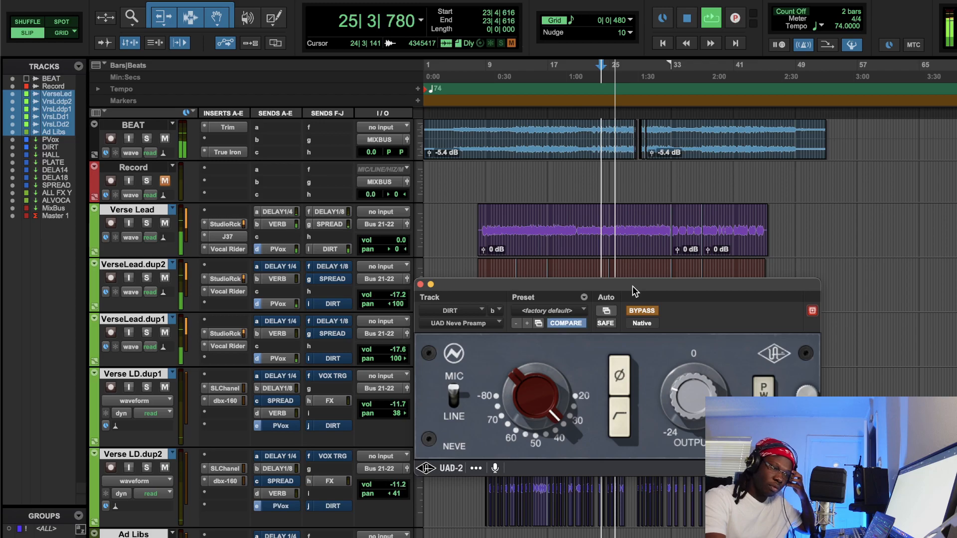
click(642, 311)
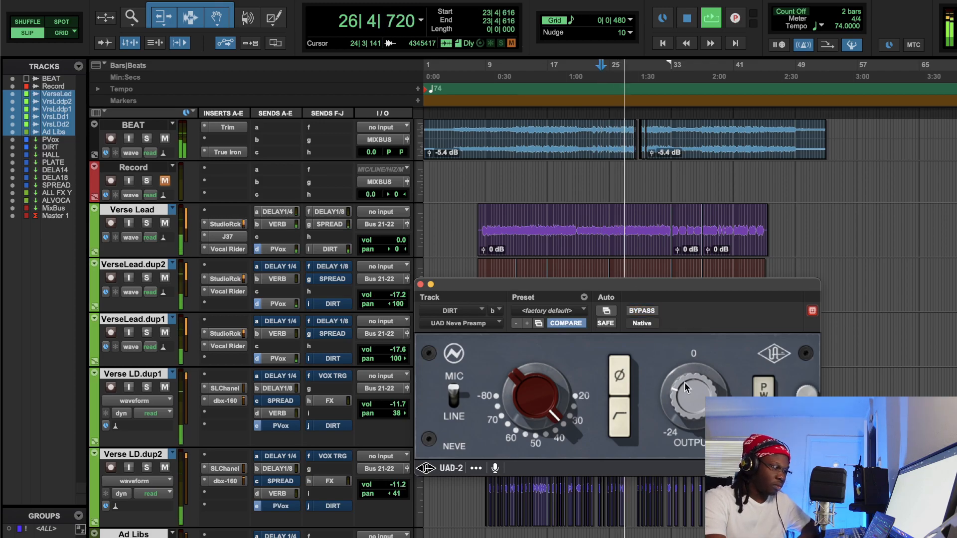
click(641, 311)
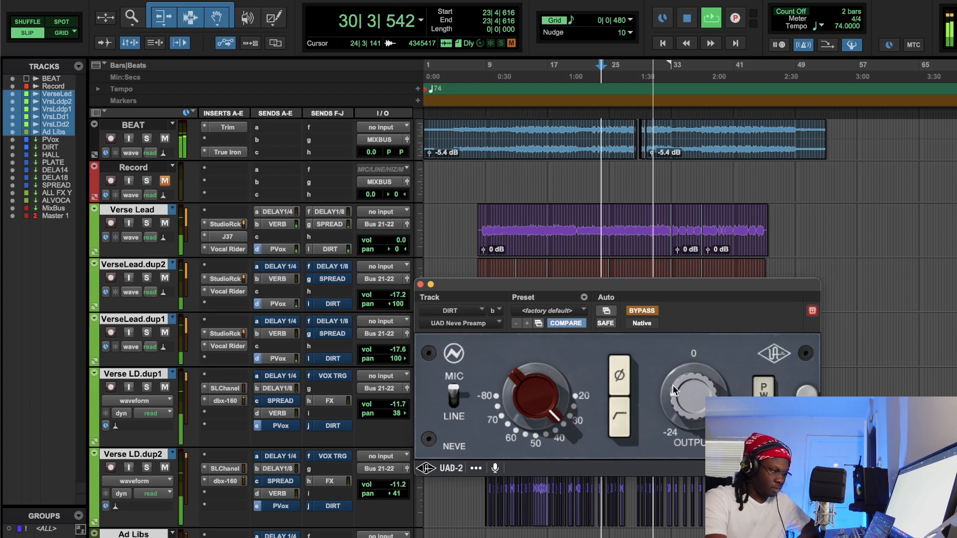
click(647, 310)
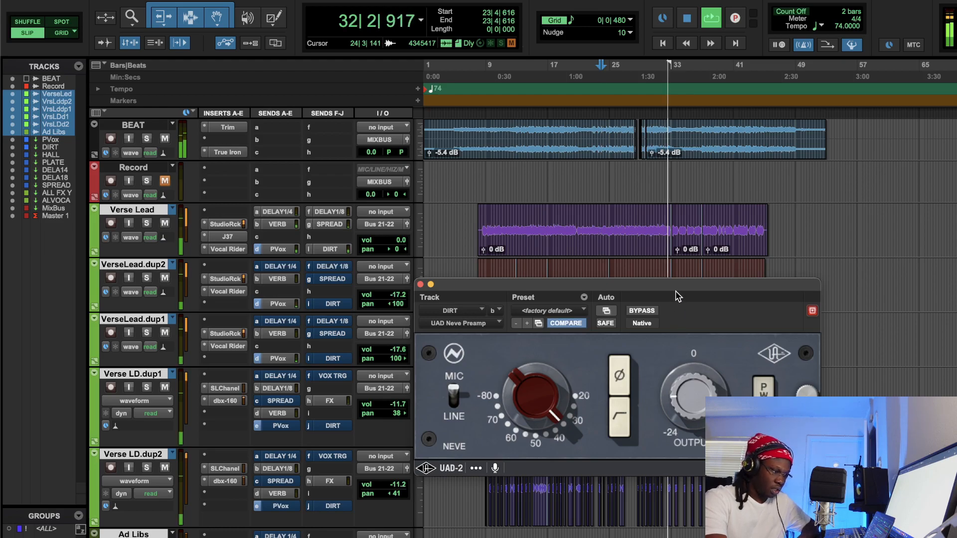
Restart playback from about bar 23 with the DIRT track's Neve Preamp active
click(601, 139)
key(space)
key(space)
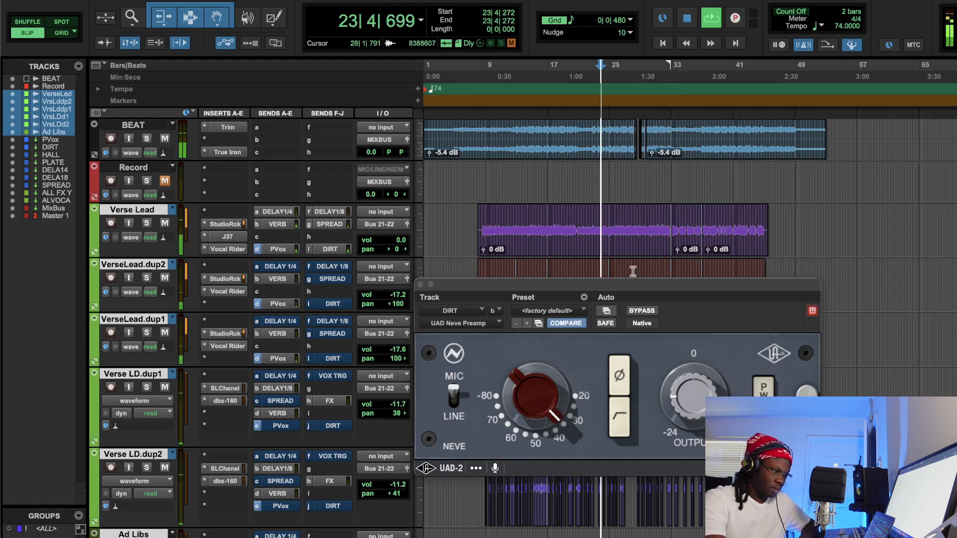
Compare the DIRT track's Neve Preamp bypassed and active during playback, leave it active, and stop playback
click(647, 312)
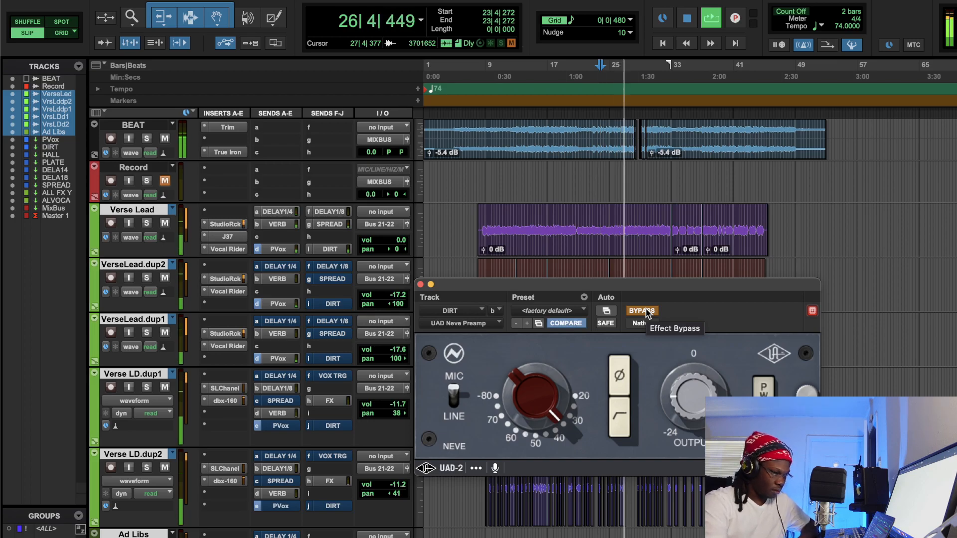
click(646, 312)
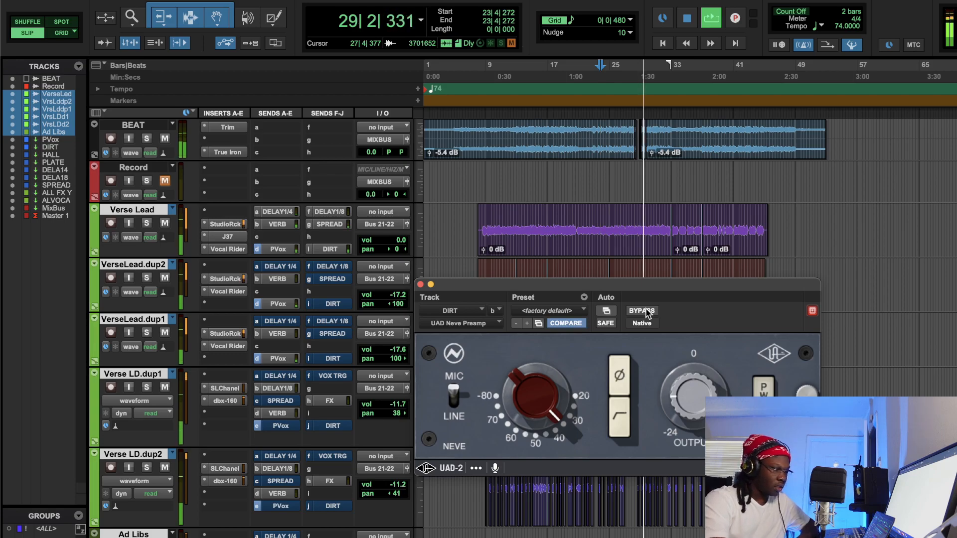
click(643, 311)
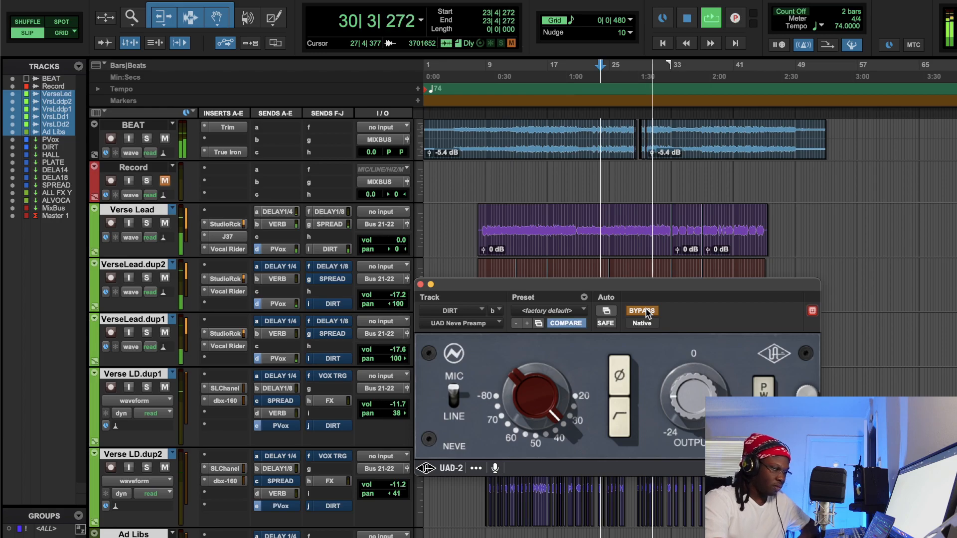
click(643, 311)
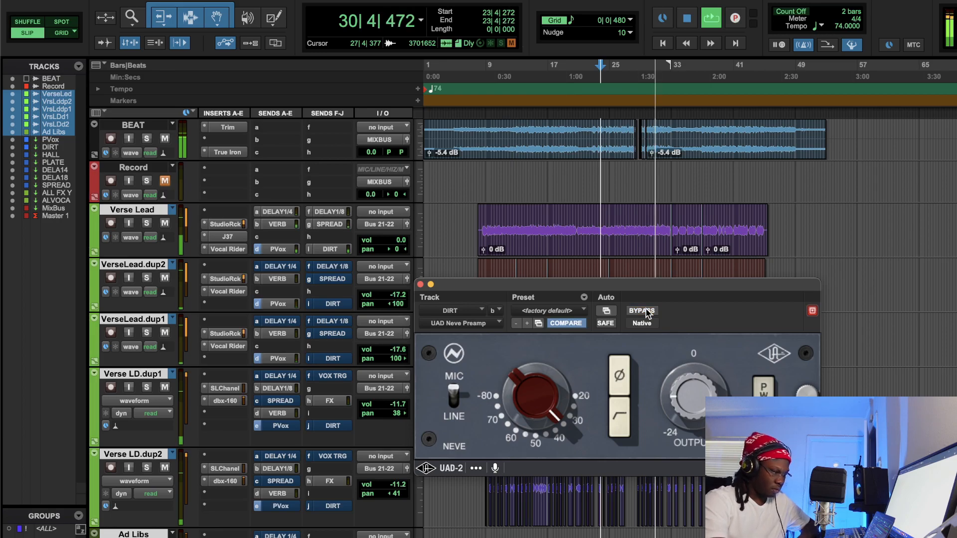
click(689, 19)
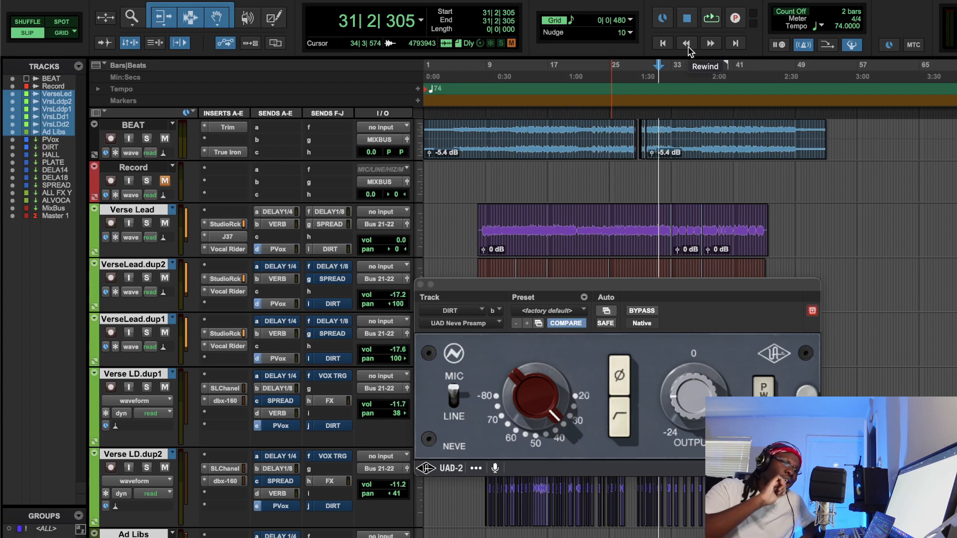
Look over the vocal and effects tracks and examine the Verse Lead waveforms up close around bar 31
scroll(827, 224, down, 10)
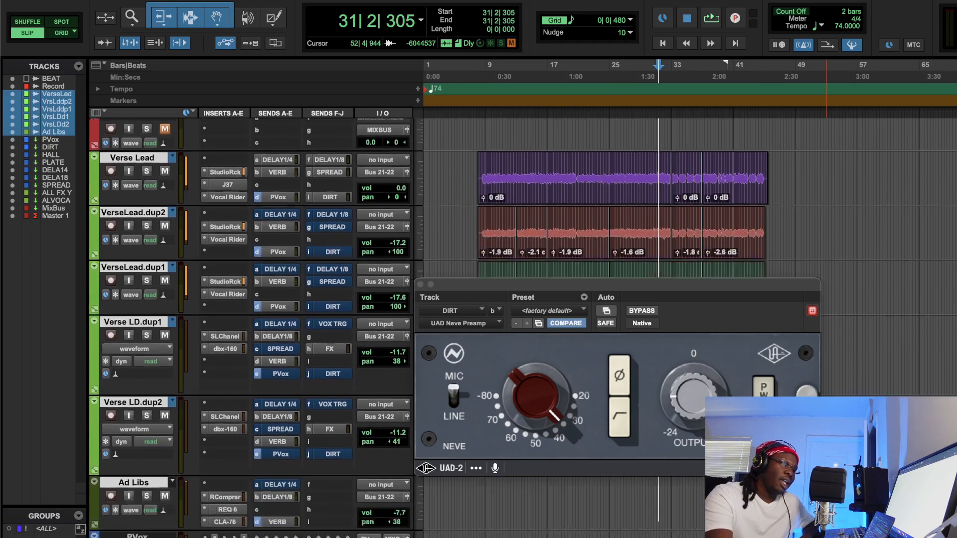
scroll(827, 225, up, 1)
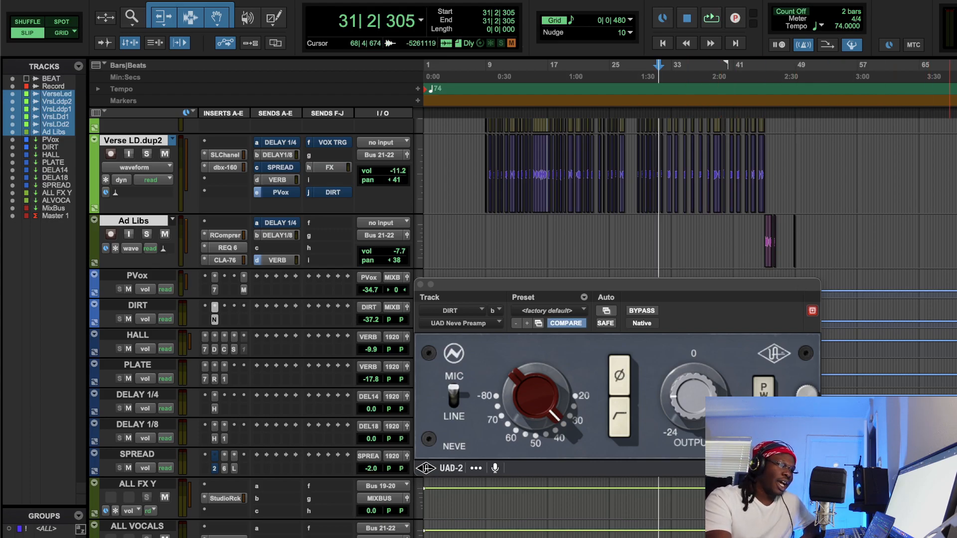
scroll(250, 325, up, 5)
scroll(498, 299, down, 1)
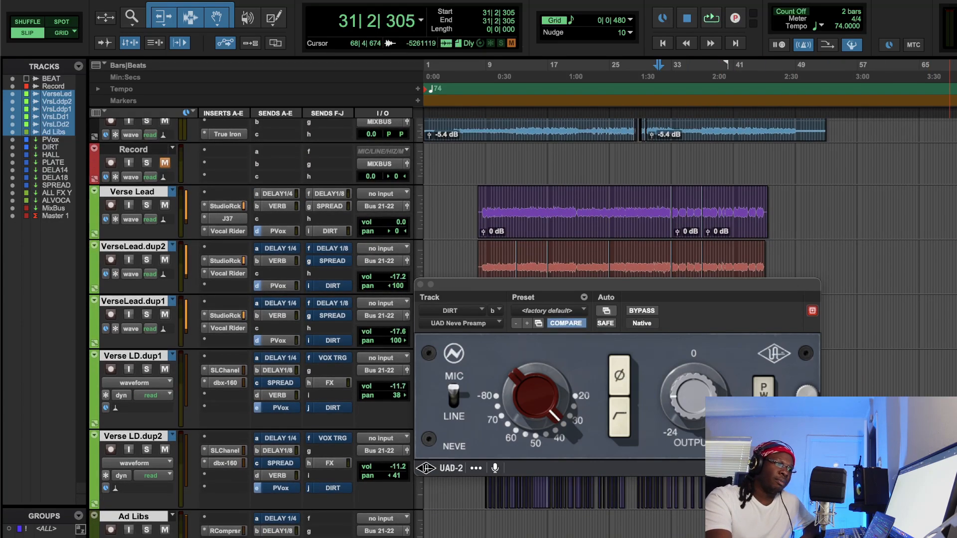
key(super+bracketright)
key(super+bracketright)
key(super+bracketright)
key(super+bracketright)
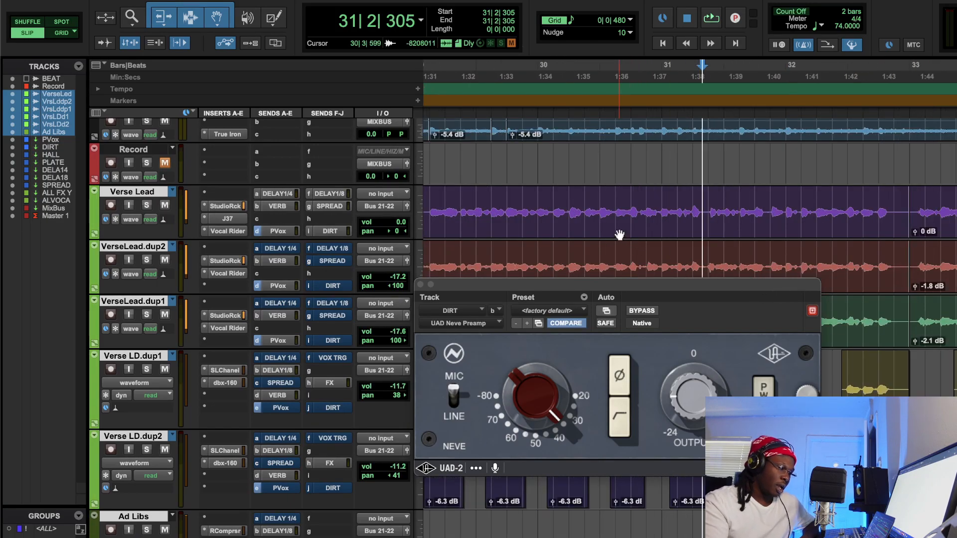
key(super+bracketright)
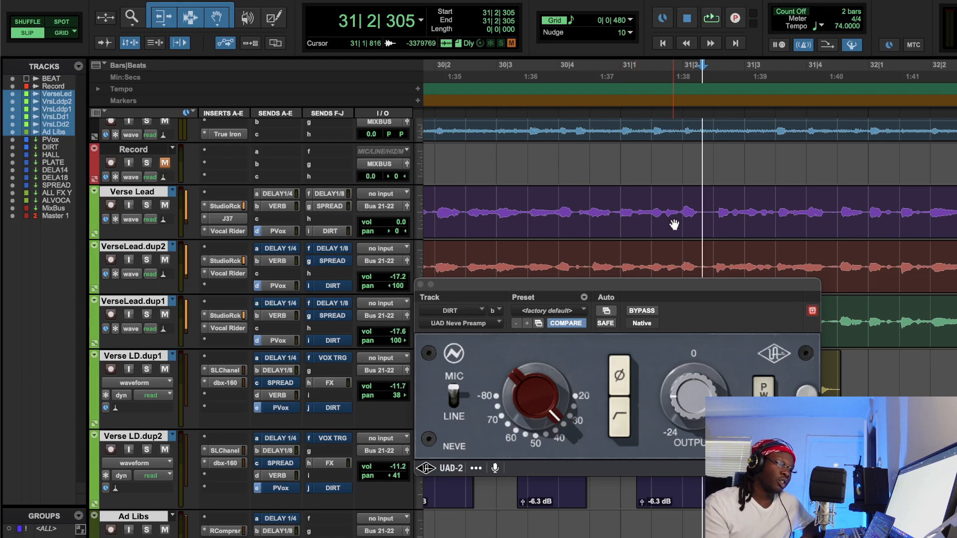
scroll(648, 200, up, 2)
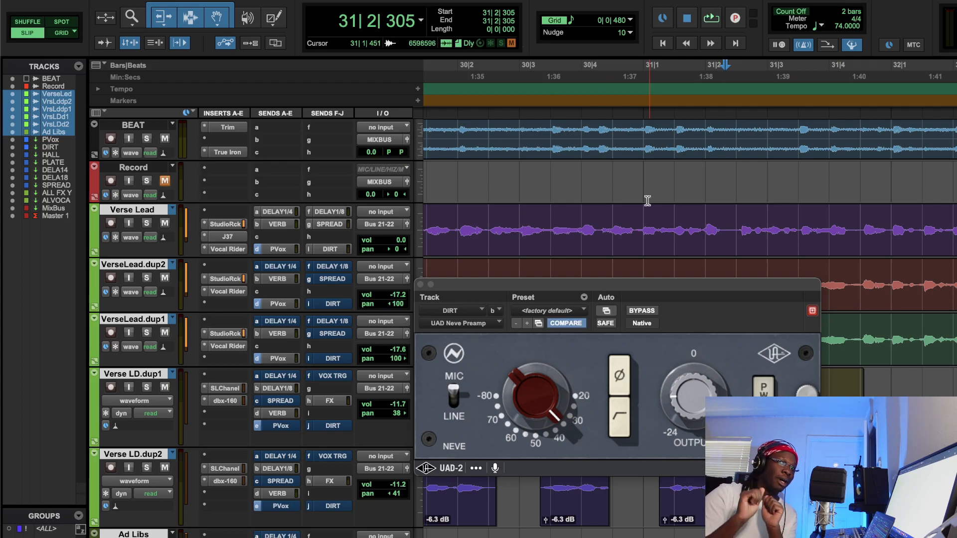
key(r)
key(r)
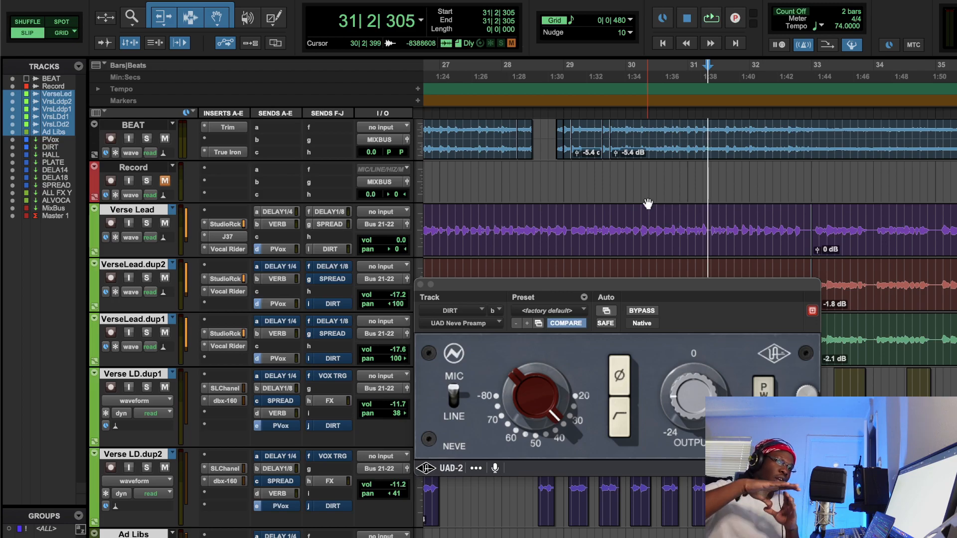
Close the Neve Preamp, then open StudioRack on the ALL FX Y track and the P42 Climax in its first band
click(418, 286)
scroll(921, 250, down, 15)
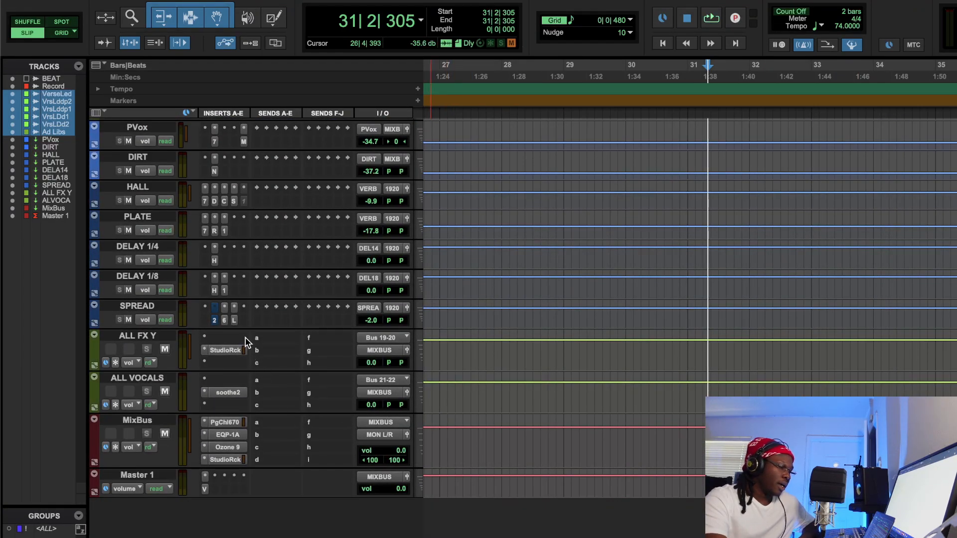
click(225, 350)
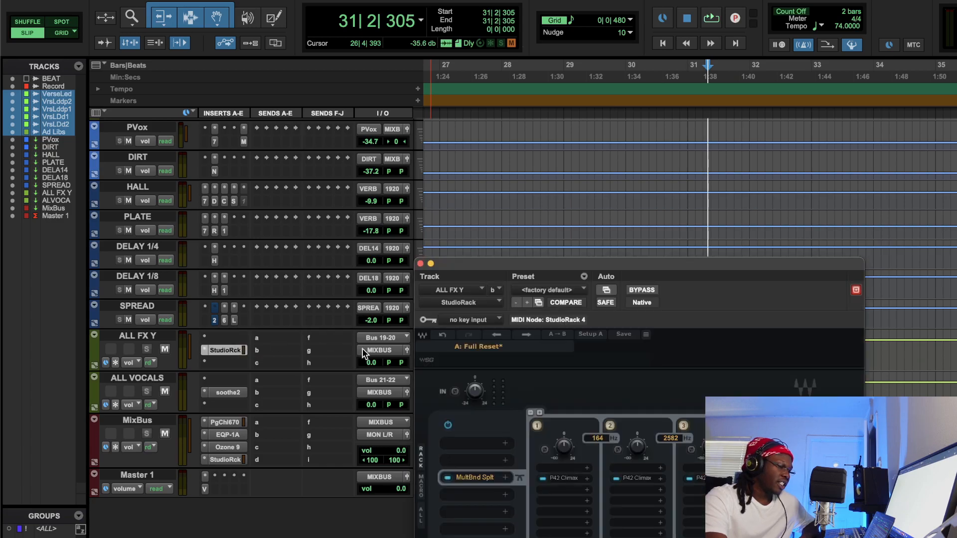
drag(577, 274, 550, 178)
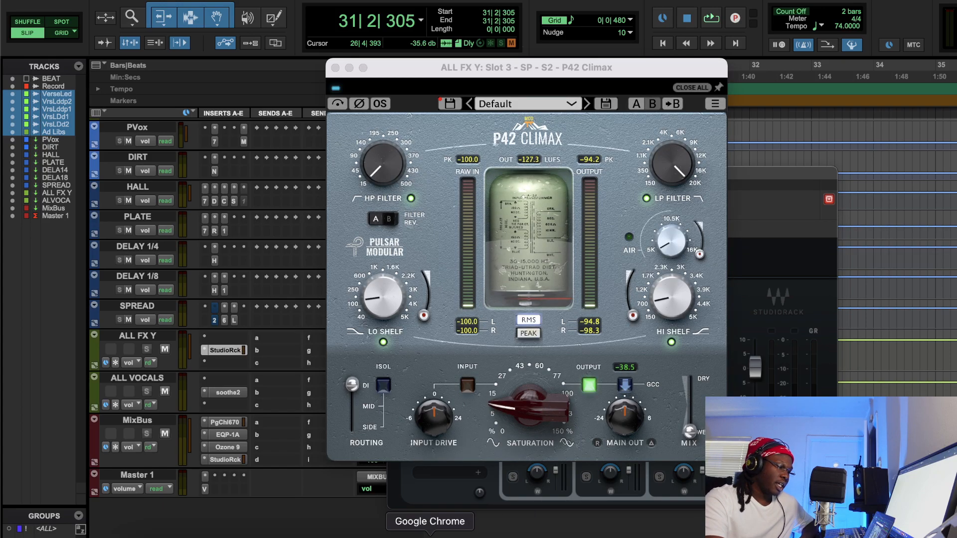
Switch to Google Chrome, examine the Reverb listing for the Vintage Triad A-12J input transformer, and return to Pro Tools
click(430, 536)
click(341, 3)
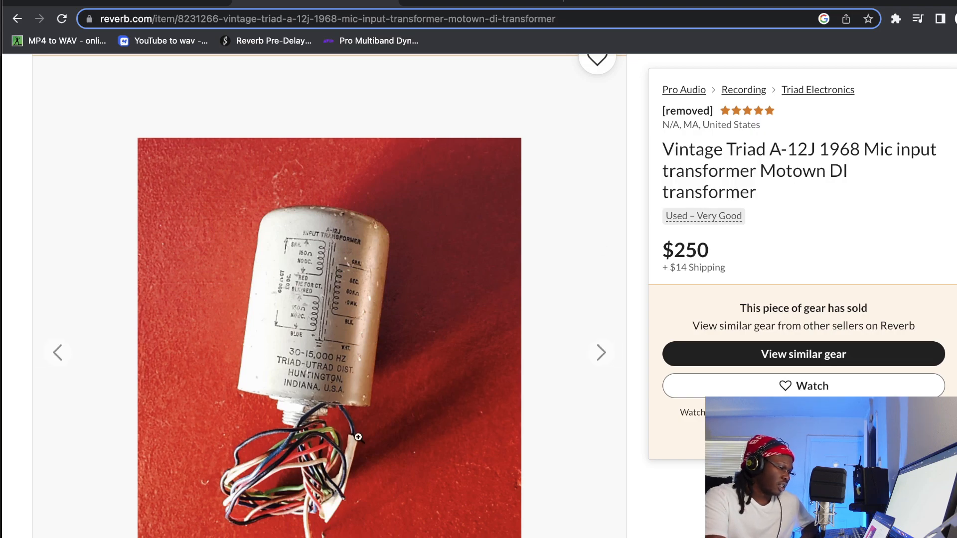
scroll(369, 447, down, 1)
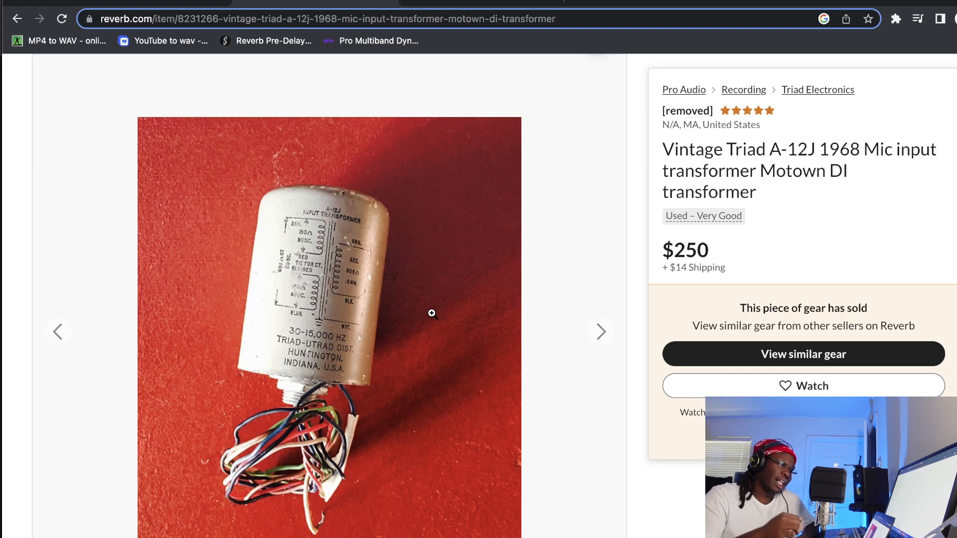
click(525, 533)
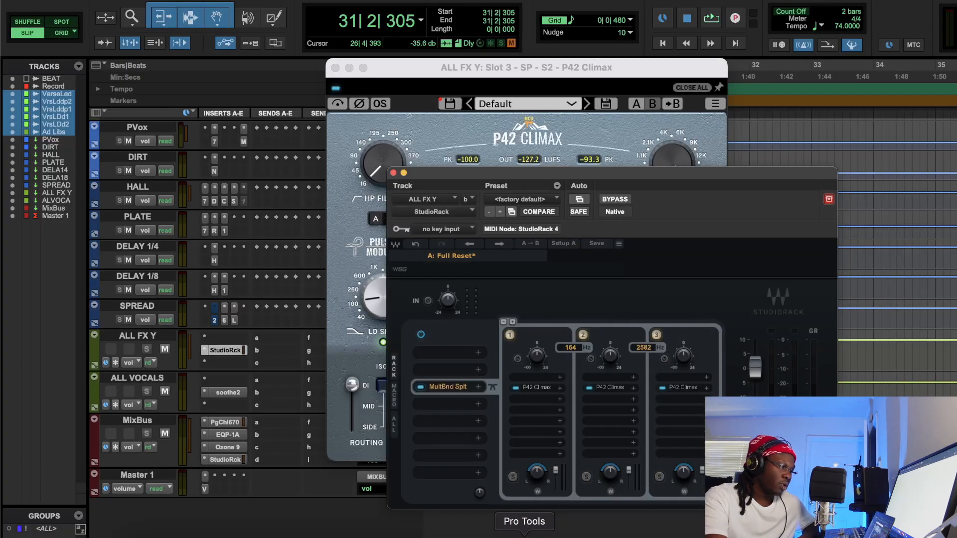
Arrange the StudioRack and P42 Climax windows so the three-band split and the saturation controls are both accessible
drag(570, 178, 343, 181)
click(469, 81)
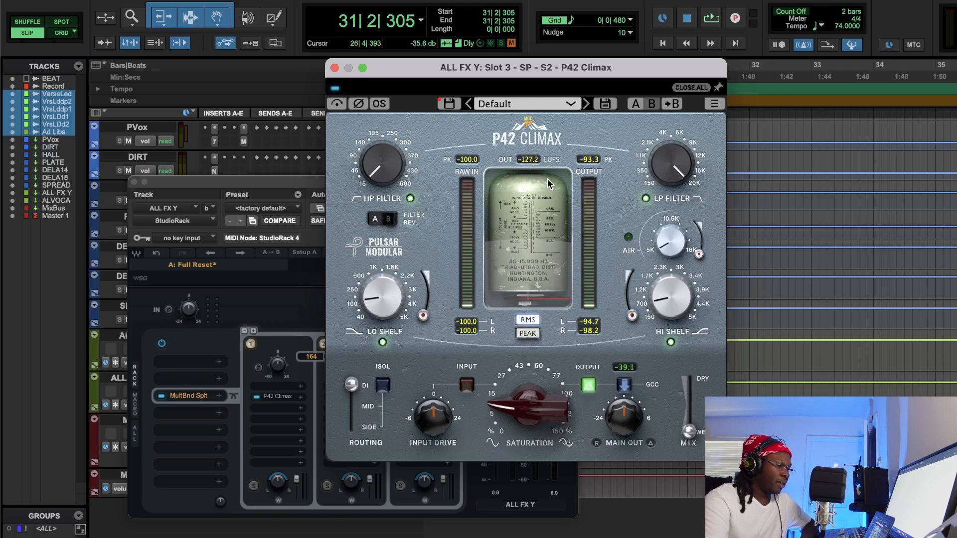
drag(499, 60, 522, 65)
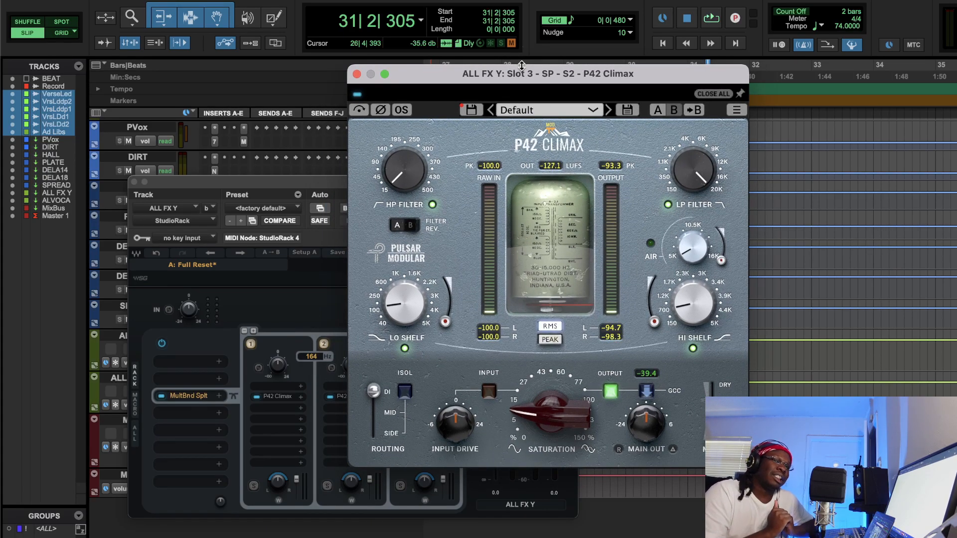
drag(522, 65, 704, 63)
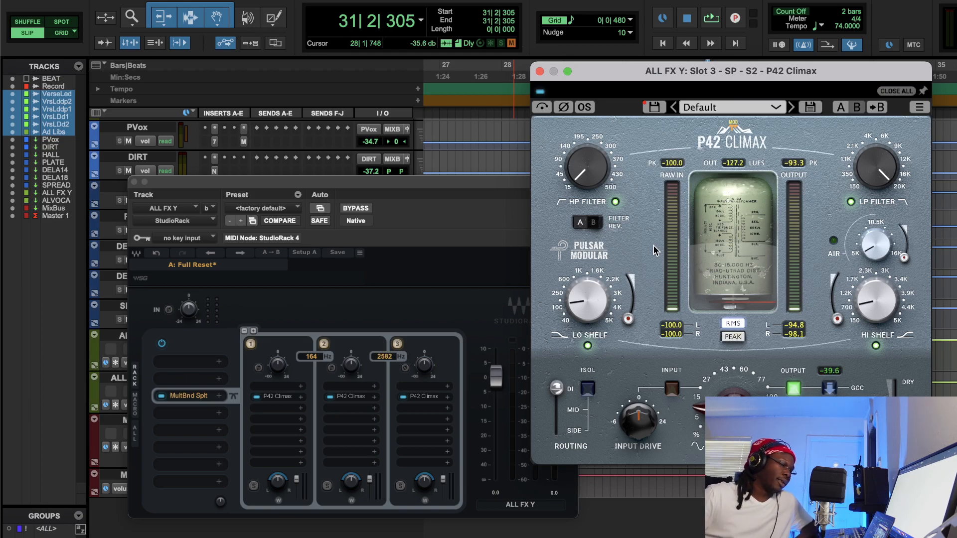
drag(323, 179, 387, 180)
Examine the P42 Climax settings in StudioRack's second and third bands, closing each P42 Climax window after viewing
click(349, 394)
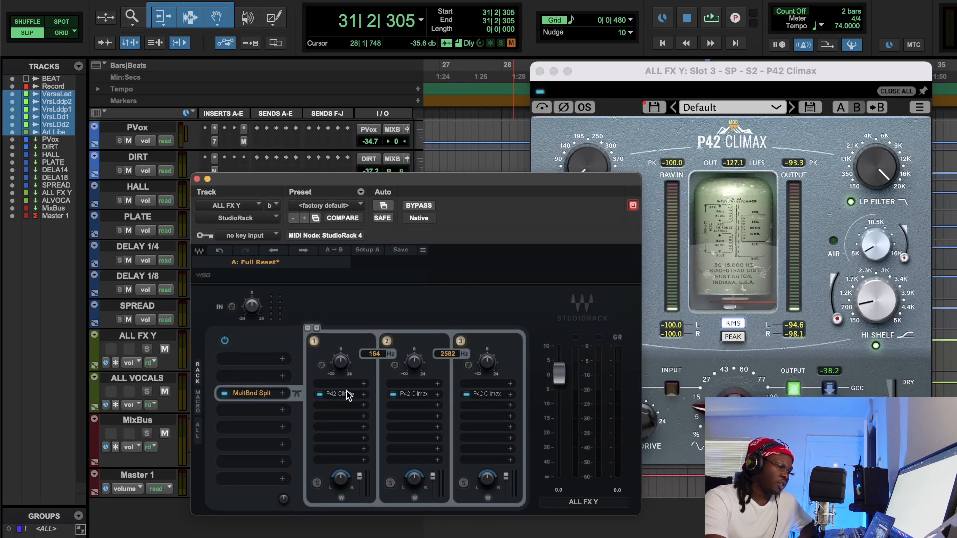
click(334, 392)
click(334, 392)
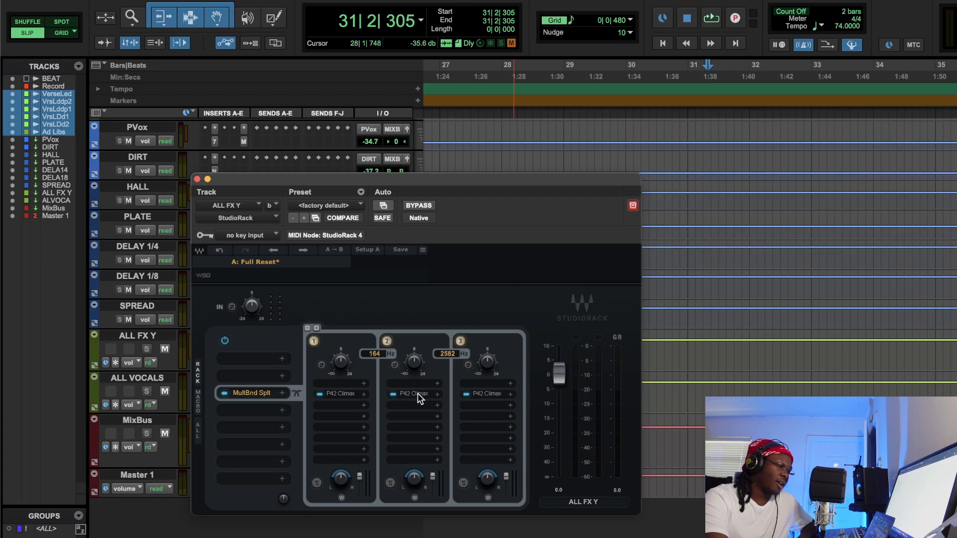
click(419, 397)
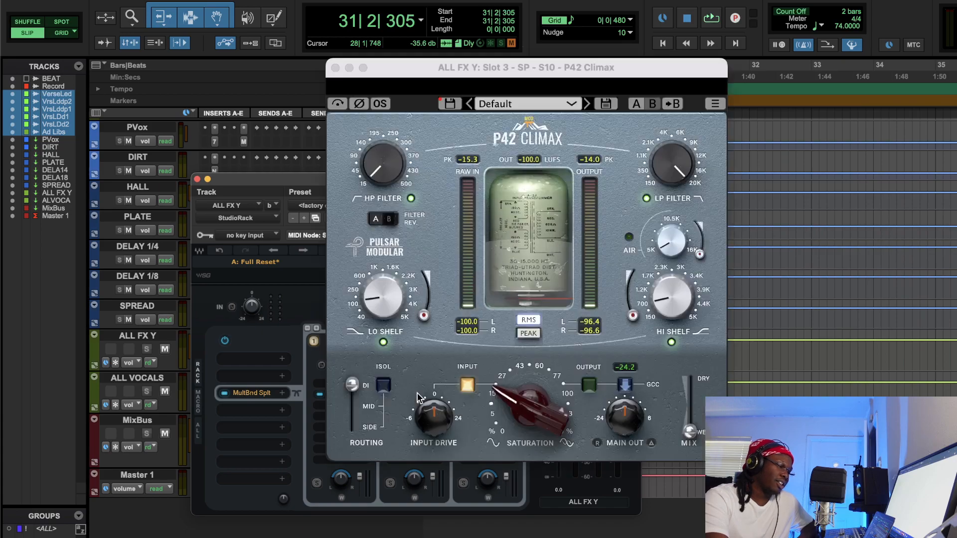
click(335, 68)
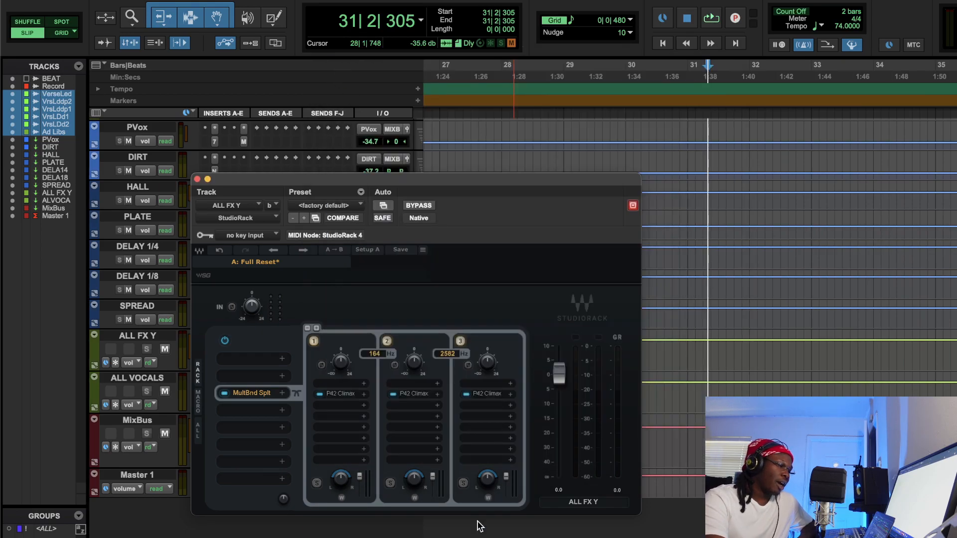
click(488, 395)
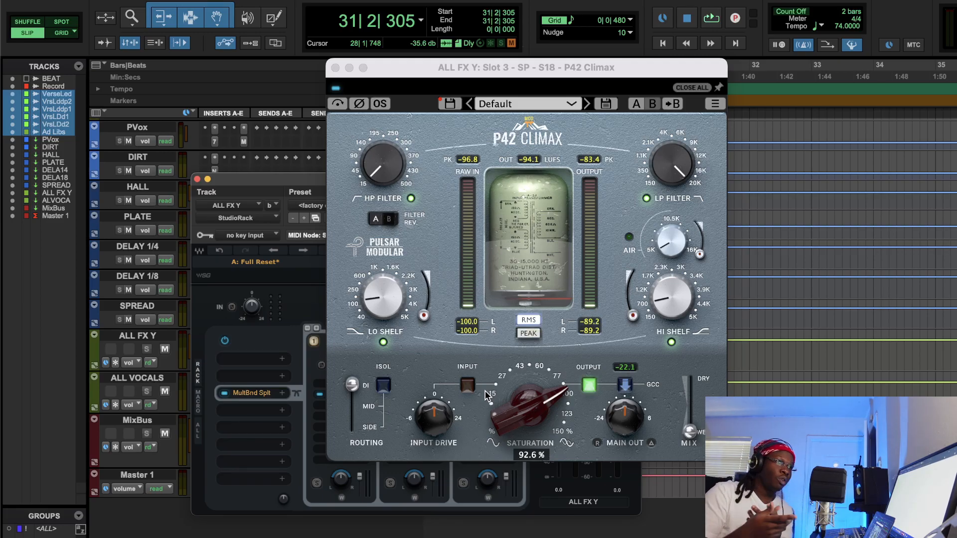
click(335, 68)
Play the mix from about bar 28 and compare StudioRack on ALL FX Y bypassed and active, leaving it bypassed
click(548, 76)
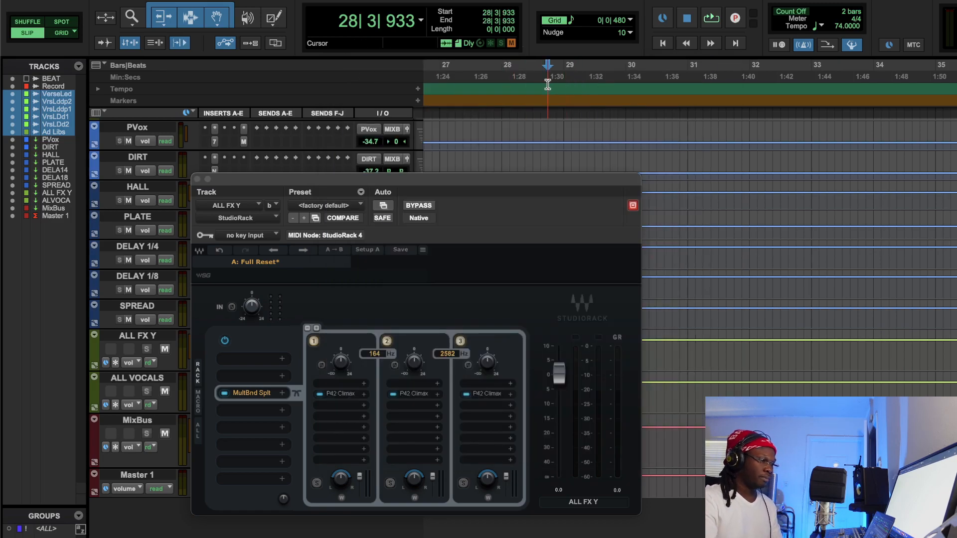
key(space)
click(414, 206)
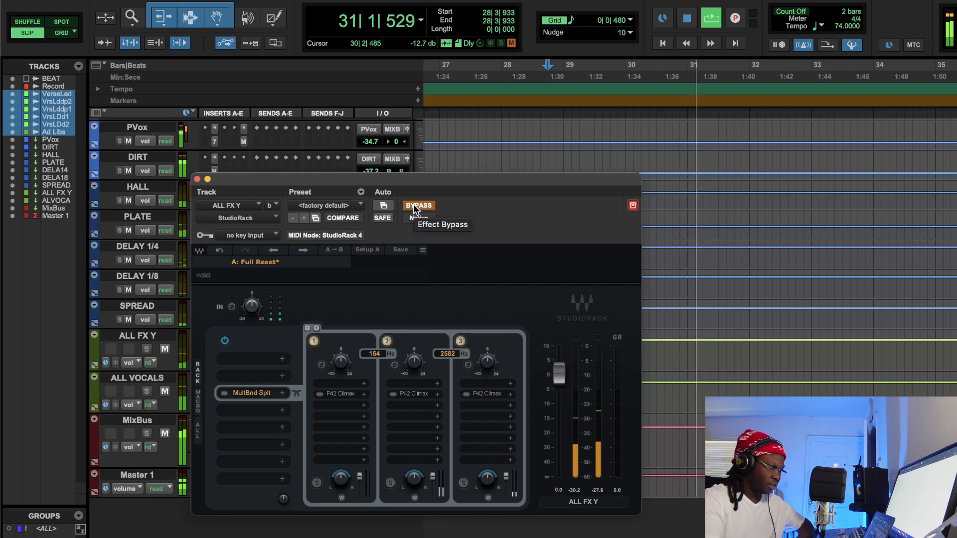
click(414, 207)
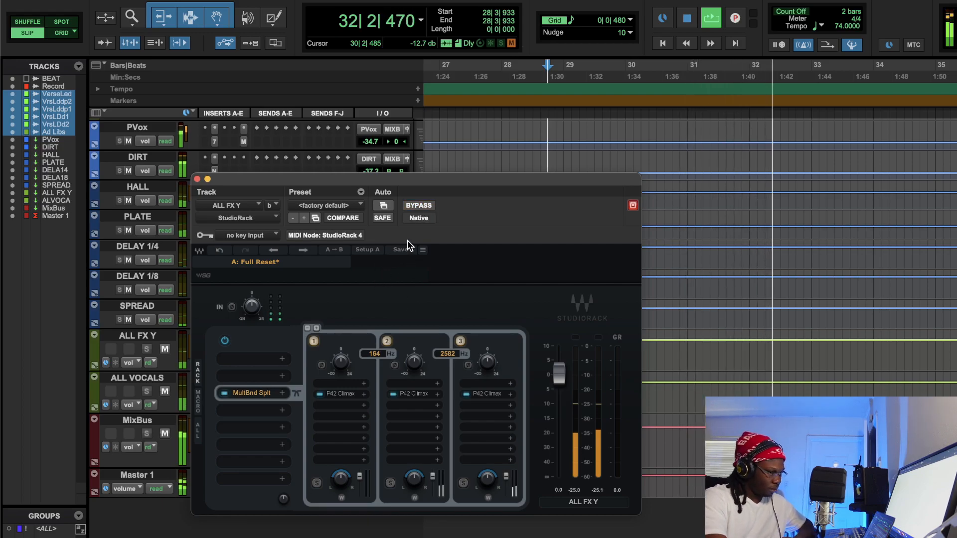
click(422, 207)
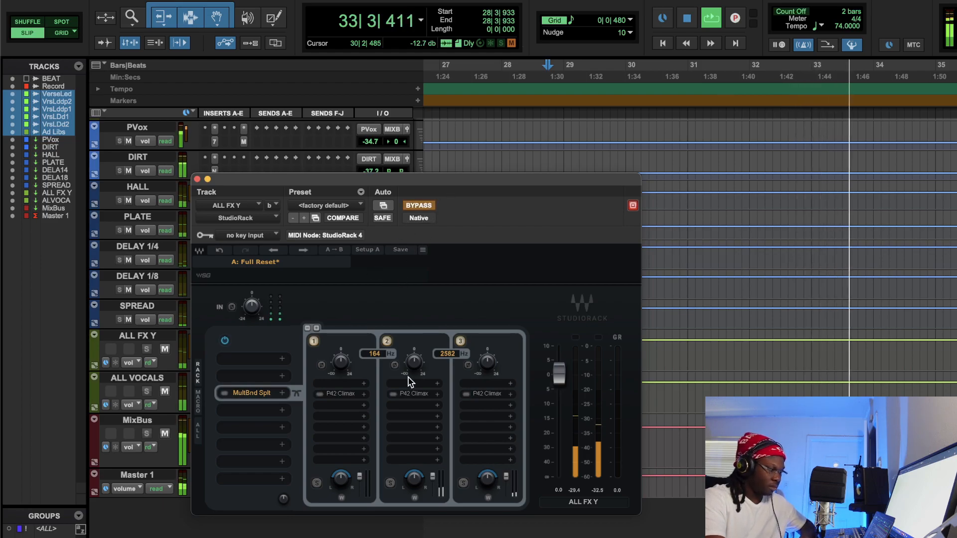
Move StudioRack clear of the track inserts, repeat its bypass comparison, leave it active, and stop playback
drag(370, 177, 495, 182)
click(370, 171)
drag(370, 174, 370, 178)
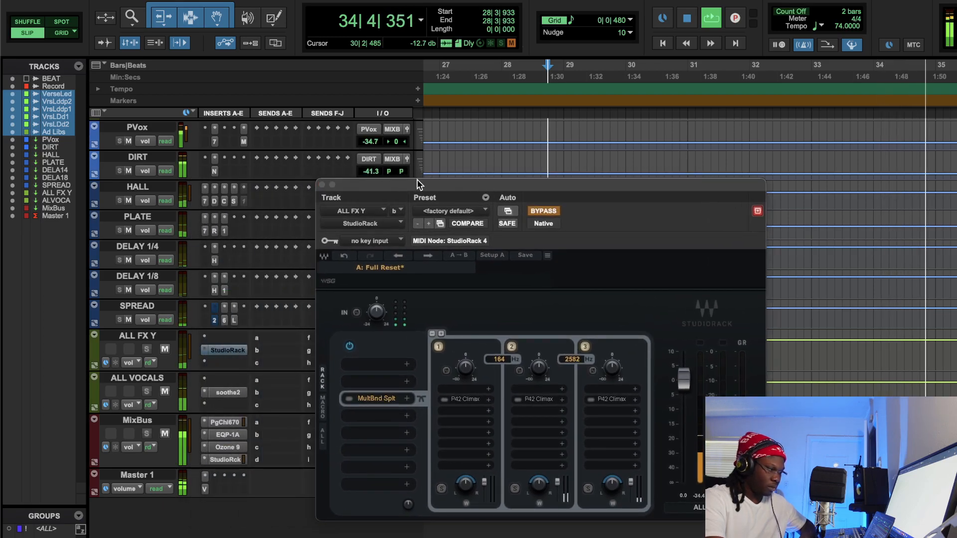
click(542, 212)
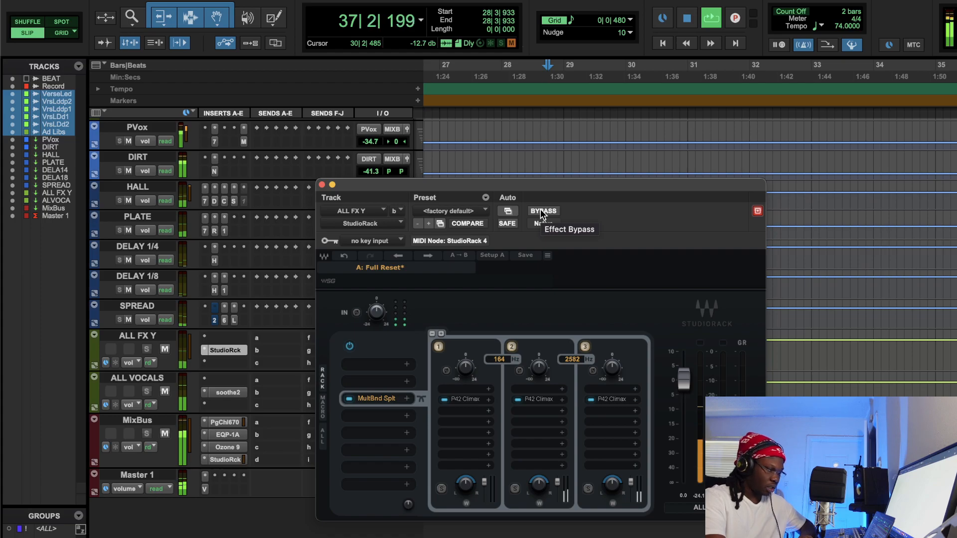
click(542, 212)
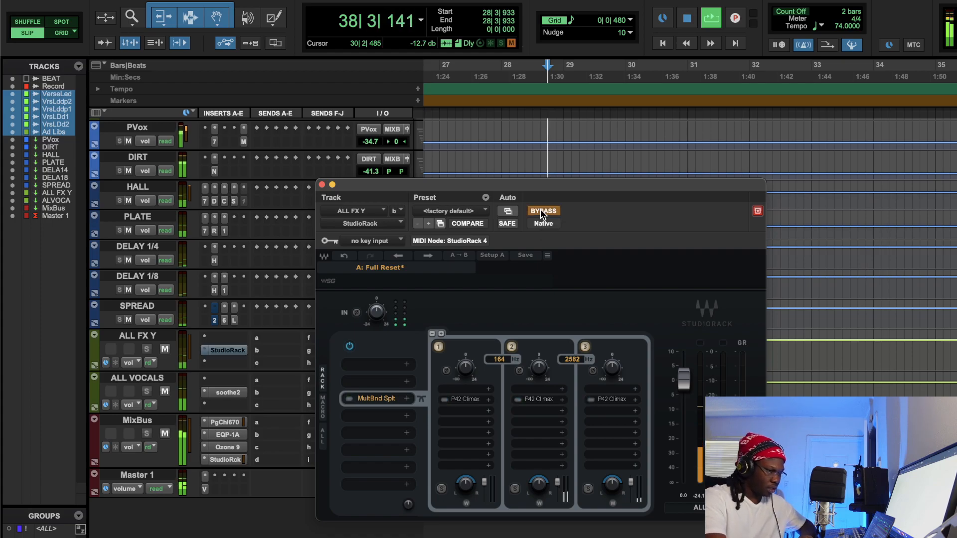
click(540, 209)
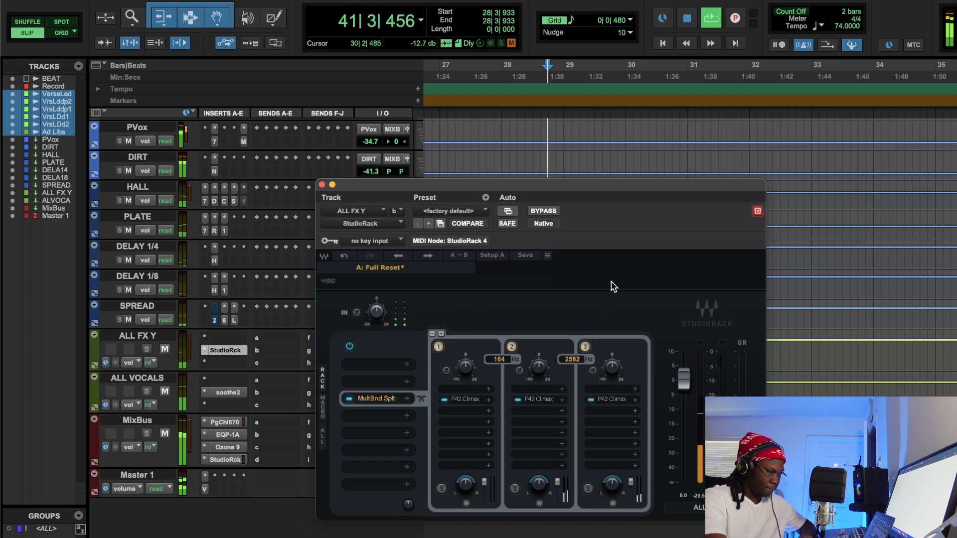
click(688, 23)
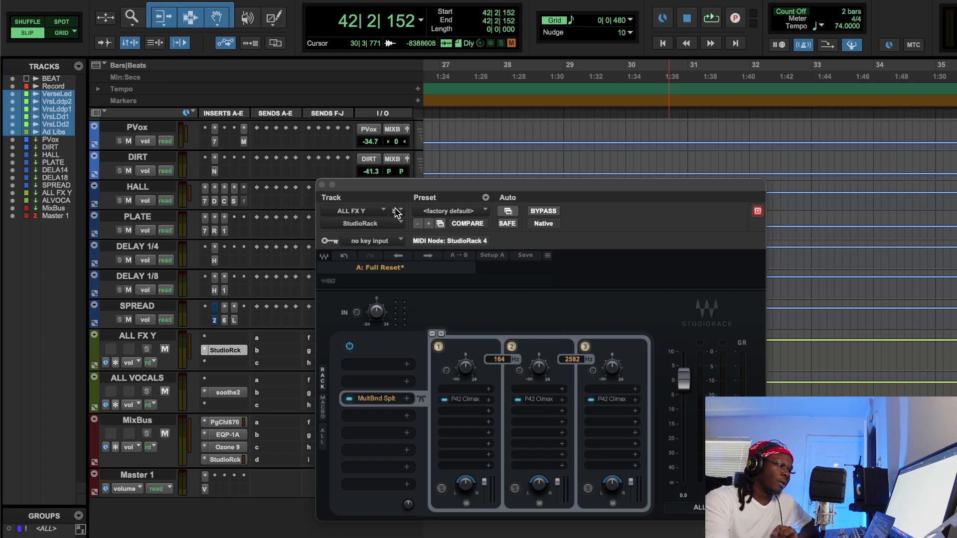
Close the StudioRack window and return to the BEAT, Record and Verse Lead tracks with a wider stretch of the timeline shown
click(322, 185)
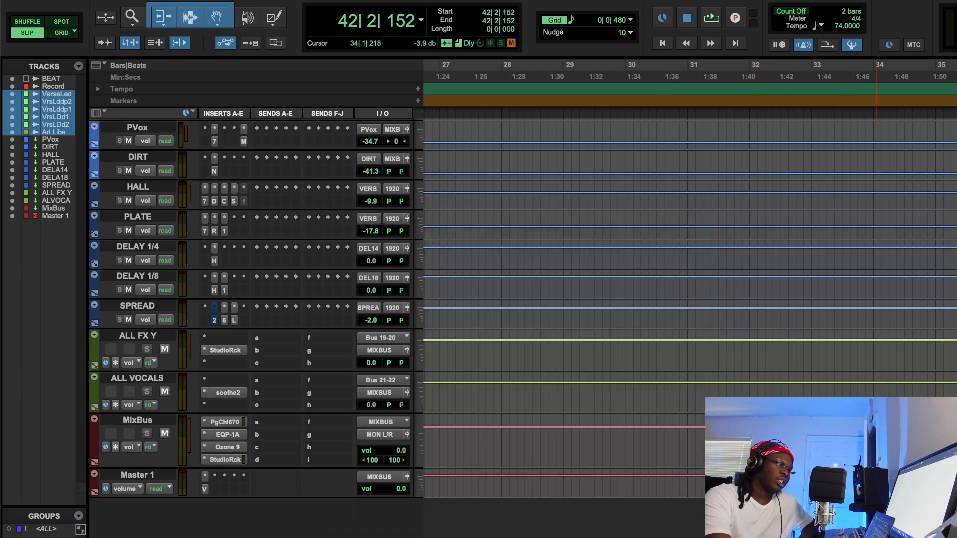
scroll(877, 432, up, 10)
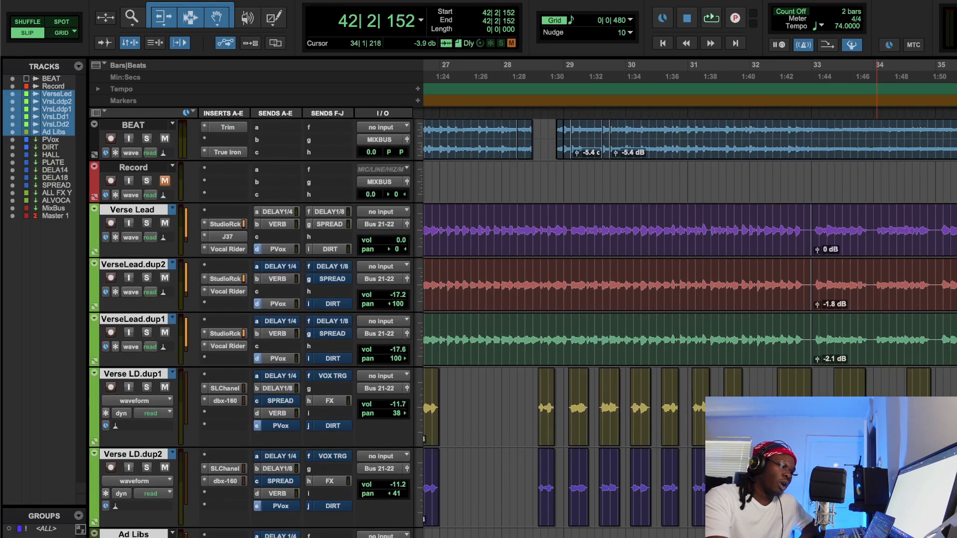
key(r)
key(r)
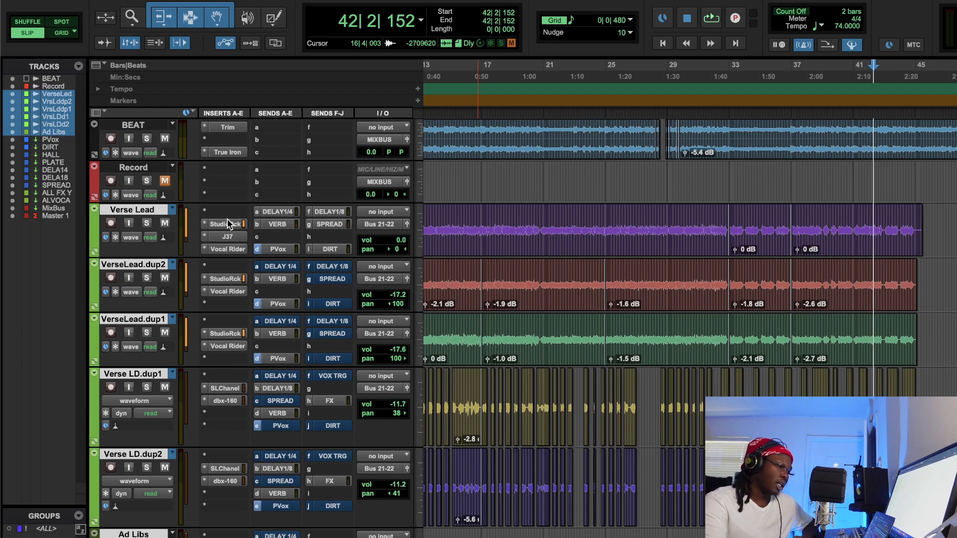
Insert the mono UAD Neve Preamp in insert slot B of the Record track
click(223, 183)
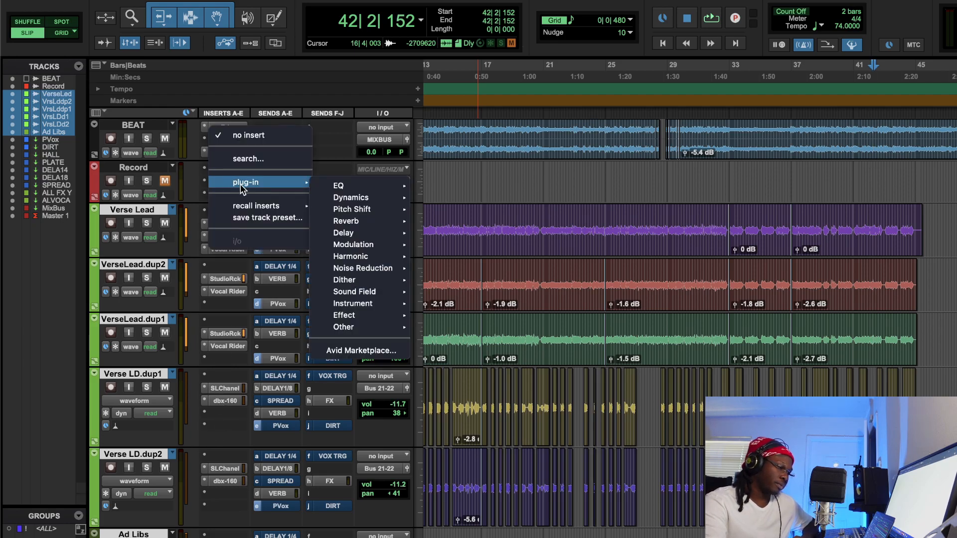
click(247, 159)
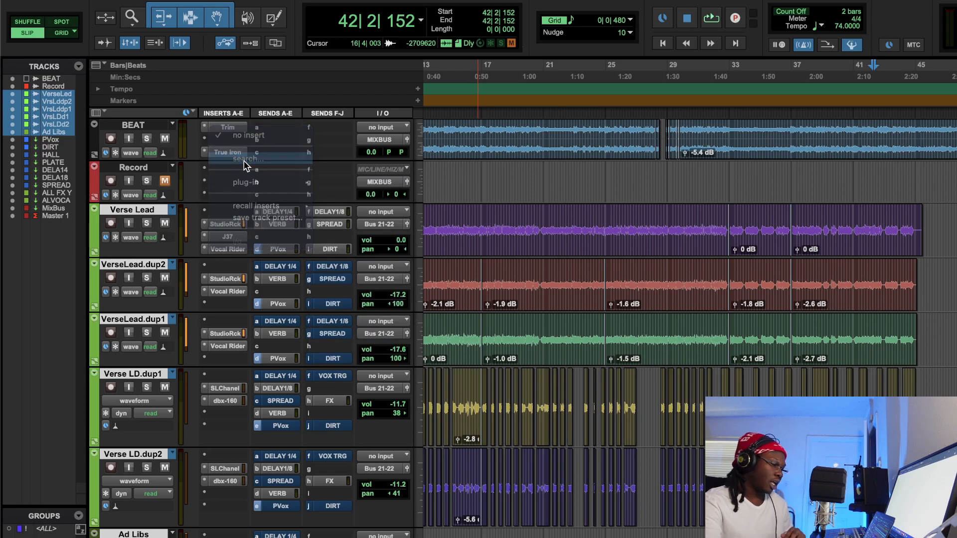
text(neve pre)
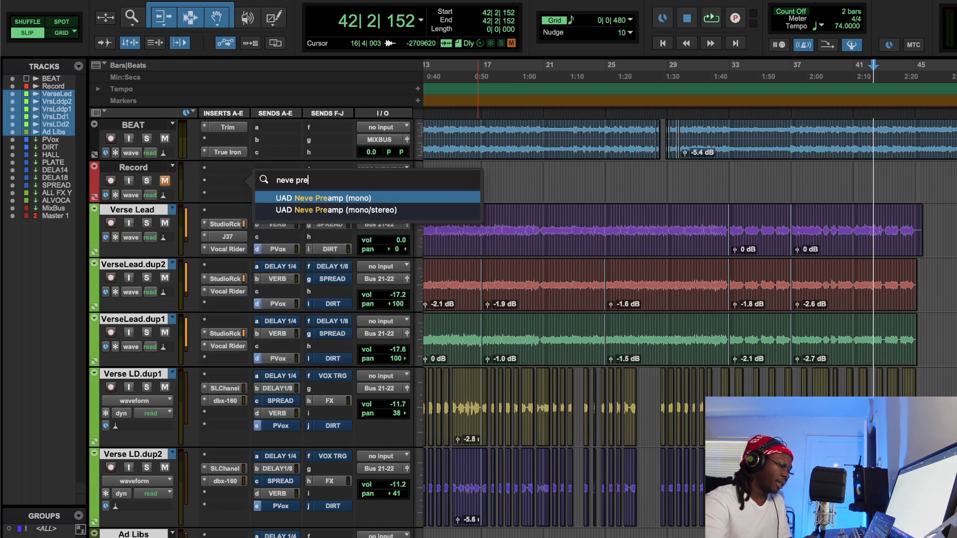
click(282, 198)
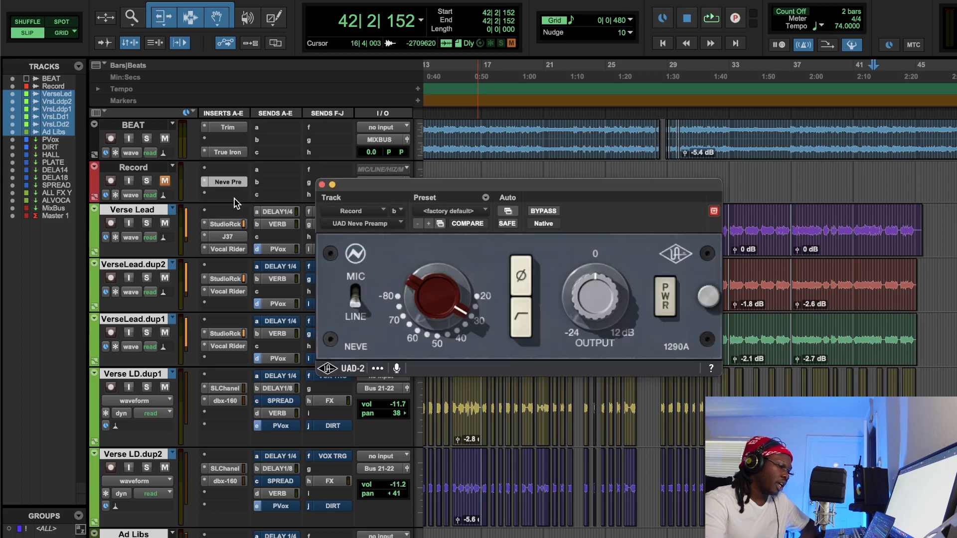
Insert the mono UAD Tube-Tech CL 1B mk II below the Neve Preamp on the Record track, and reopen the Neve Preamp window
click(229, 197)
click(272, 167)
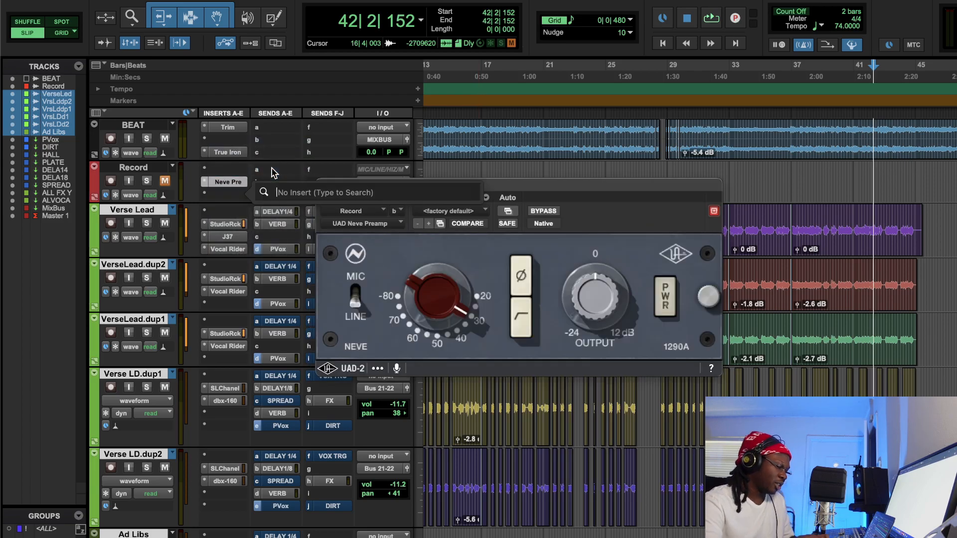
text(tube cl)
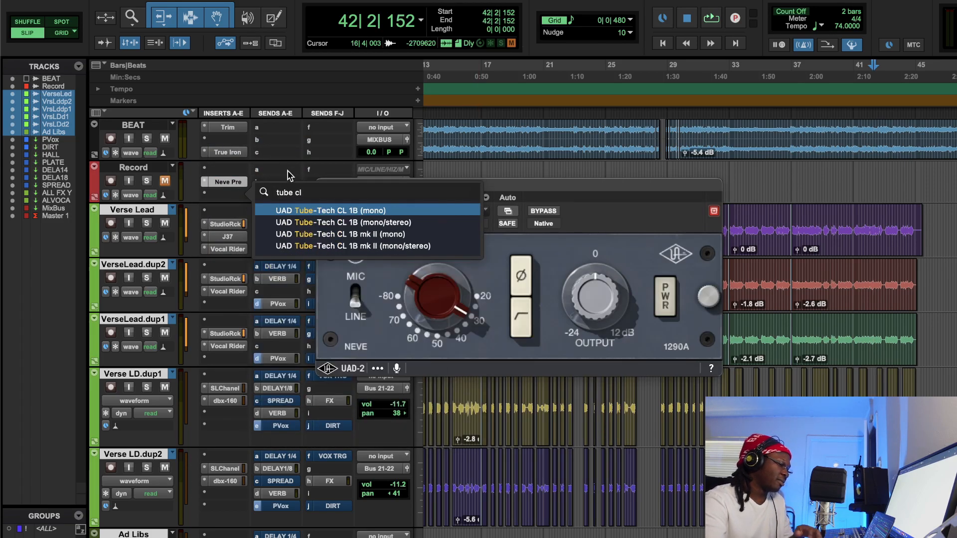
click(340, 233)
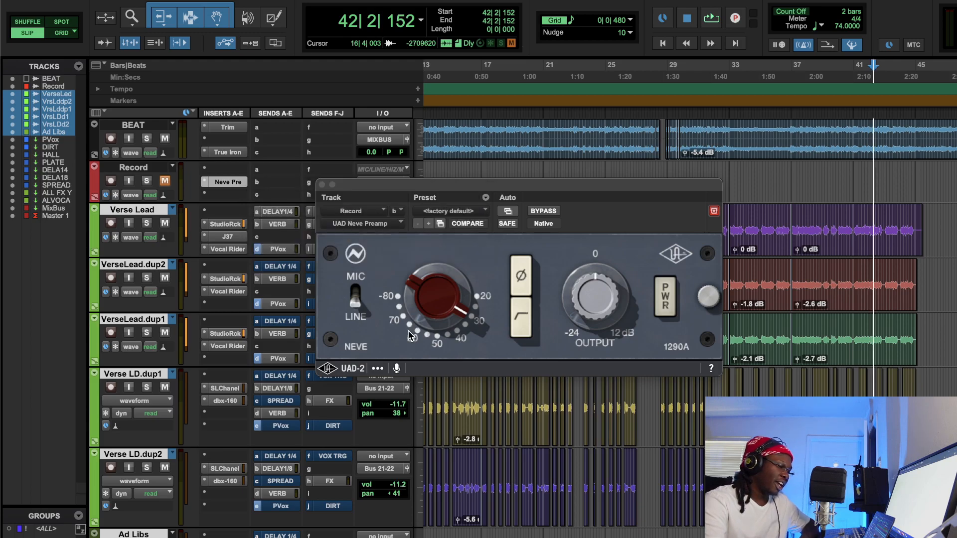
mouse_move(456, 186)
mouse_down()
mouse_move(502, 269)
mouse_move(454, 184)
mouse_up()
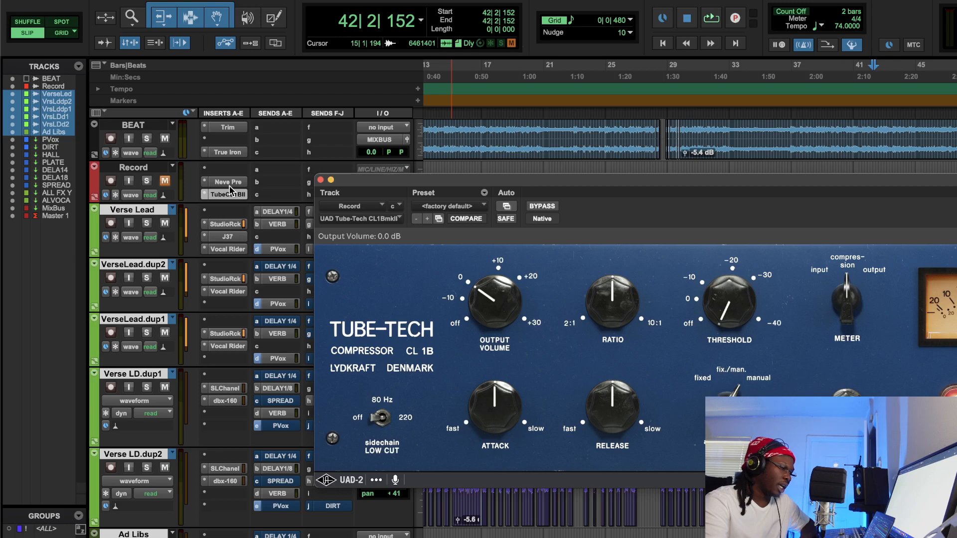
click(229, 182)
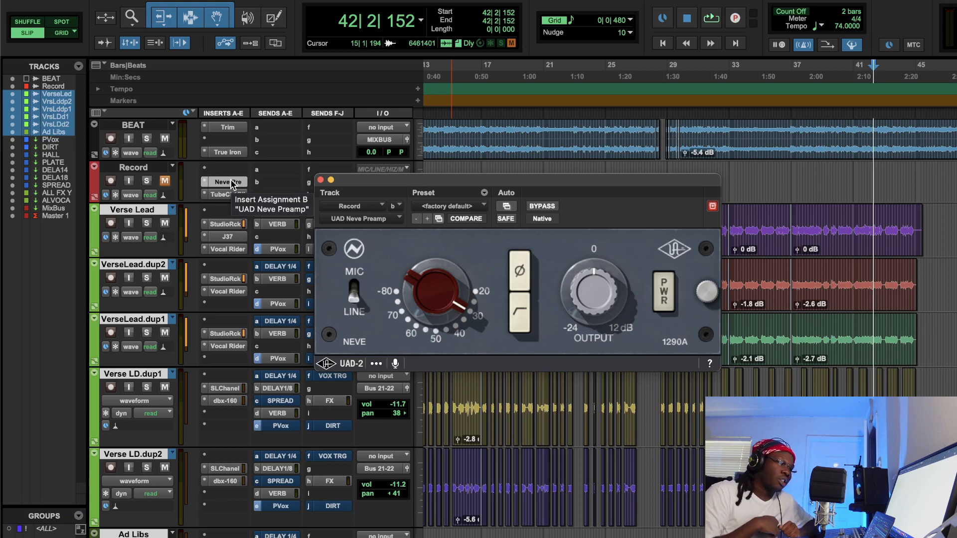
Remove the Tube-Tech CL 1B mk II and the Neve Preamp from the Record track's inserts
click(208, 195)
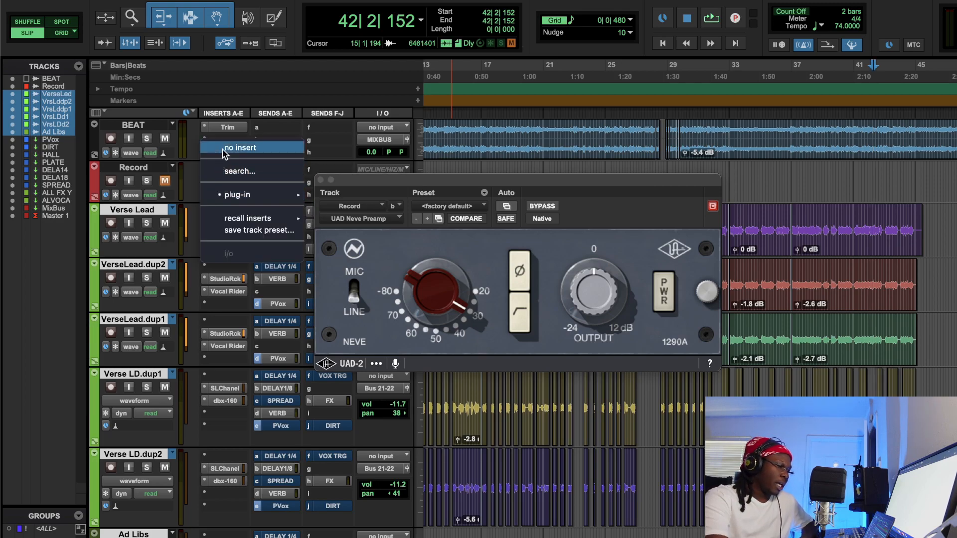
click(234, 145)
click(206, 183)
click(232, 127)
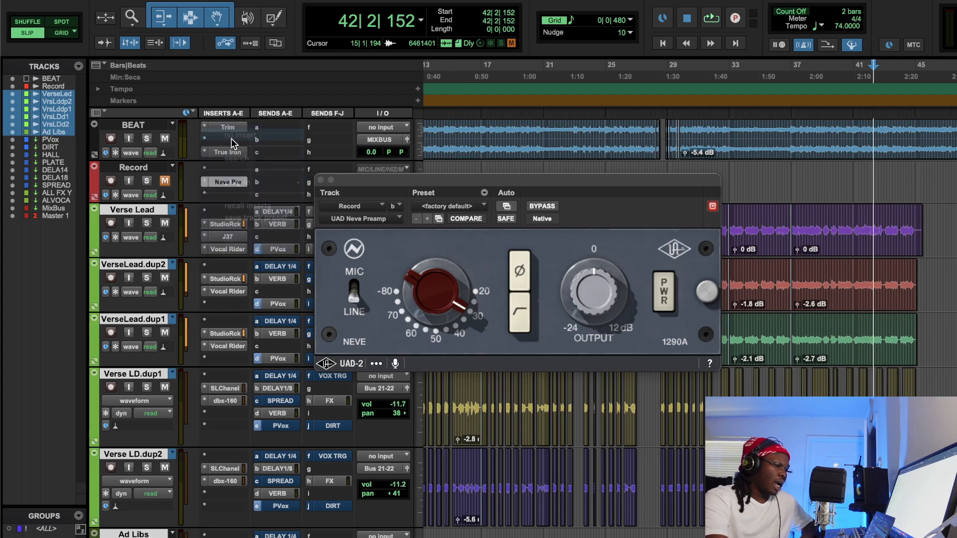